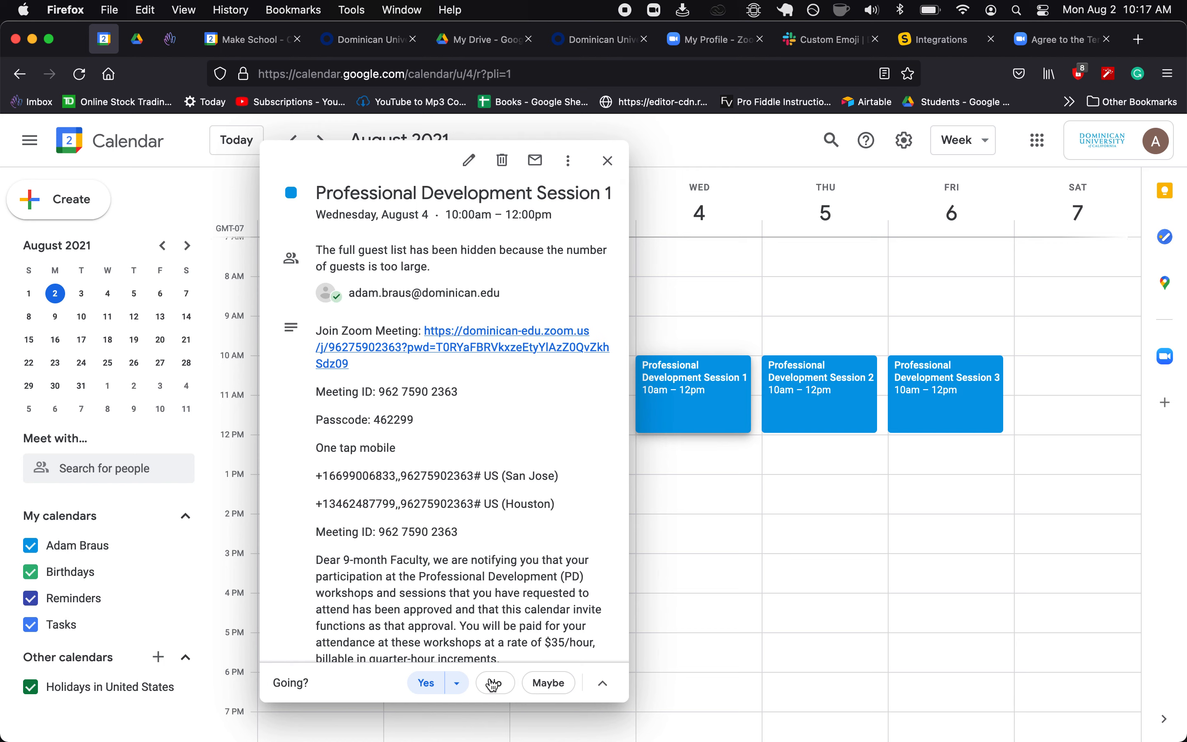
- Close the Professional Development Session 1 details popup to reveal the August 1–7 week
left_click(609, 161)
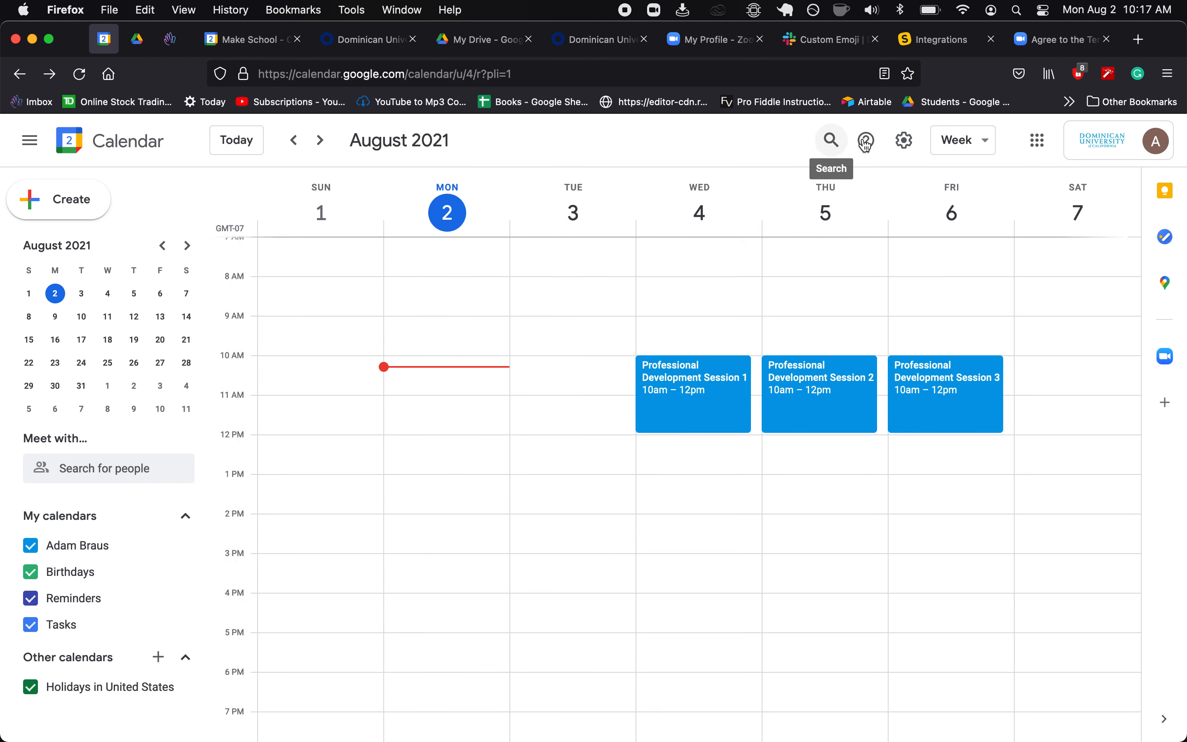
- In Settings, set default event duration to 30 minutes and enable speedy meetings, giving 25 minutes
left_click(913, 147)
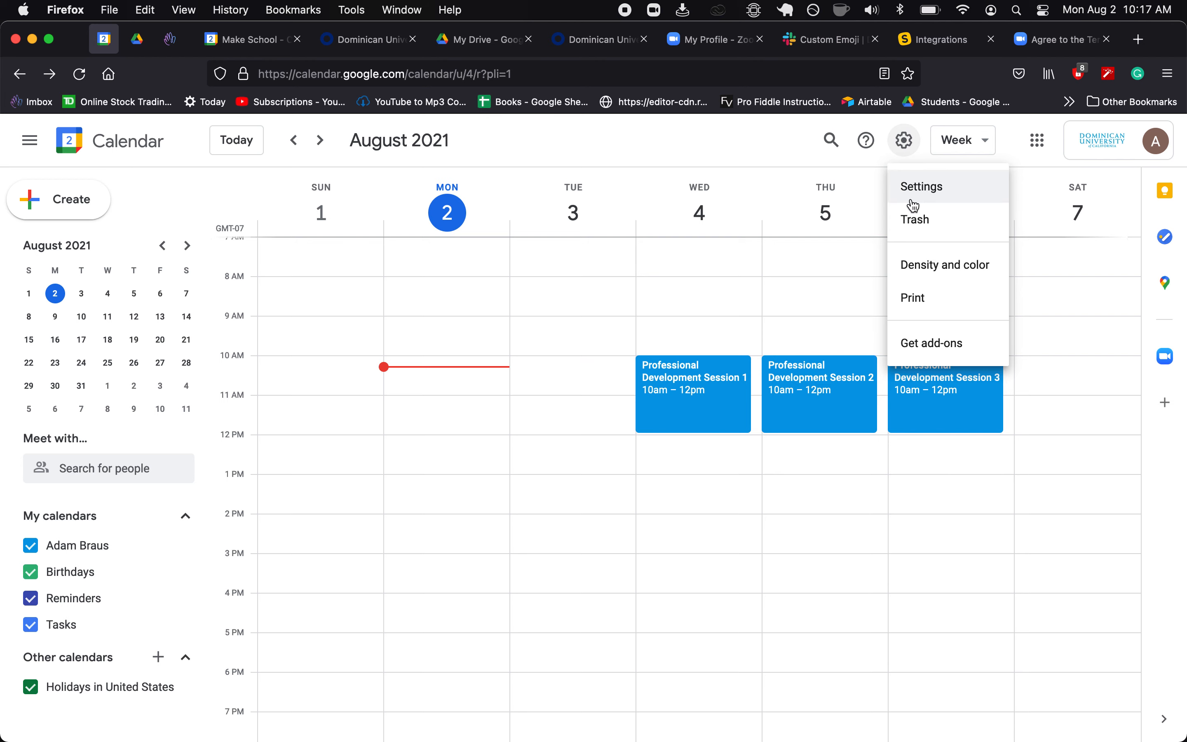
left_click(921, 191)
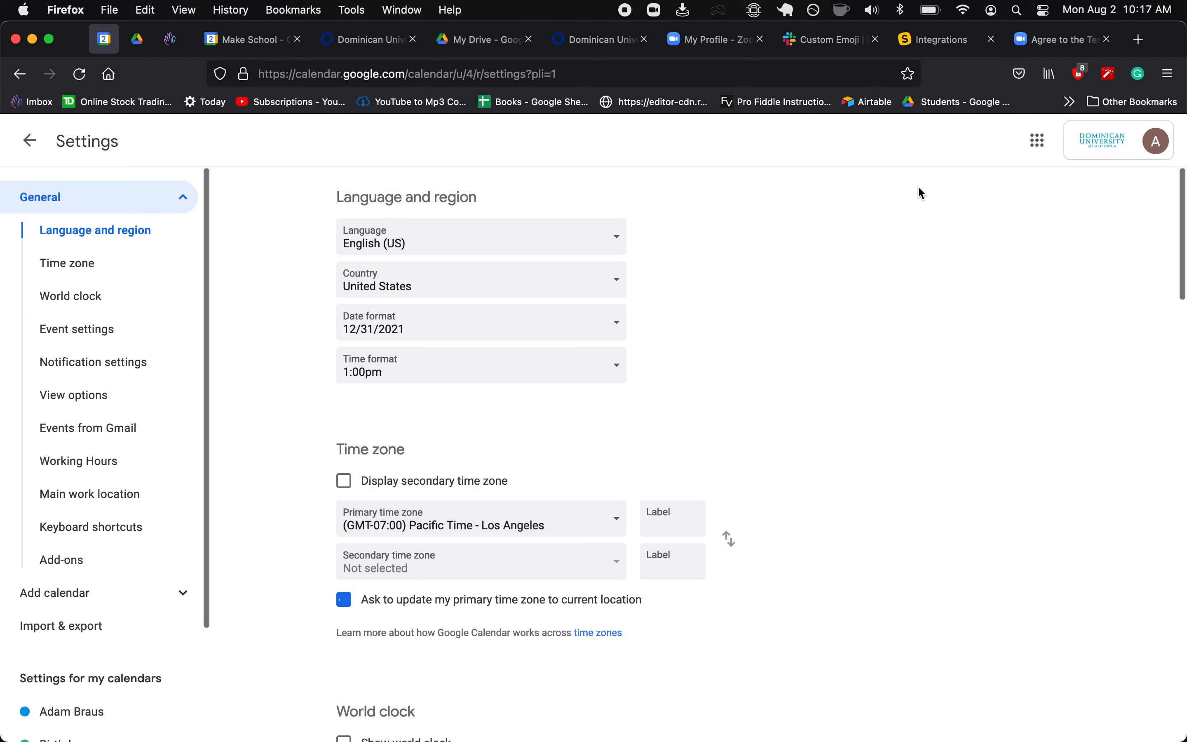
scroll(309, 440, "down", 10)
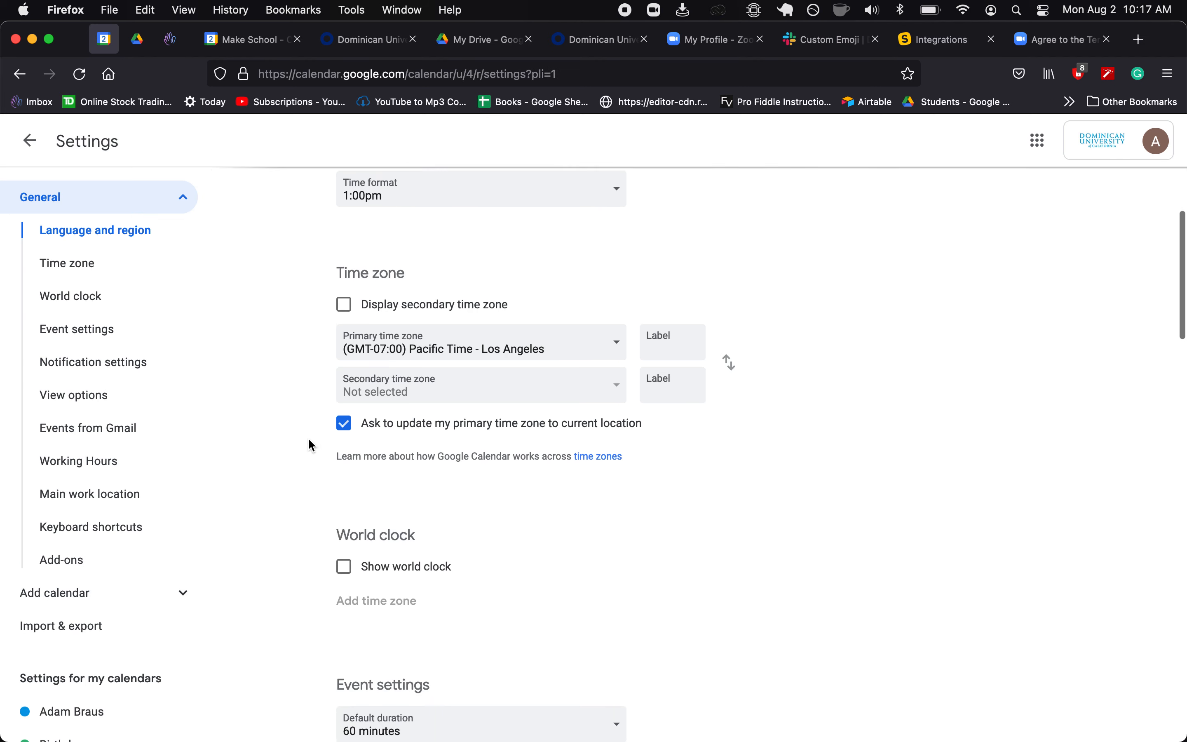
scroll(310, 443, "down", 3)
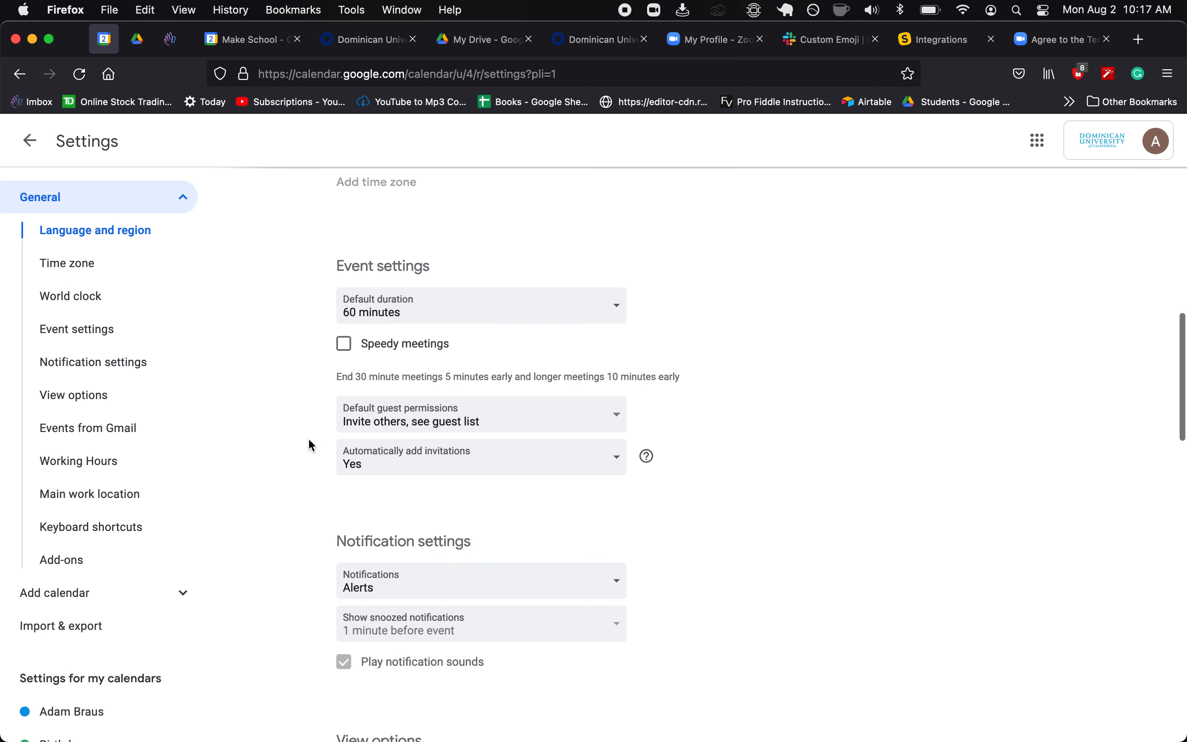
left_click(397, 298)
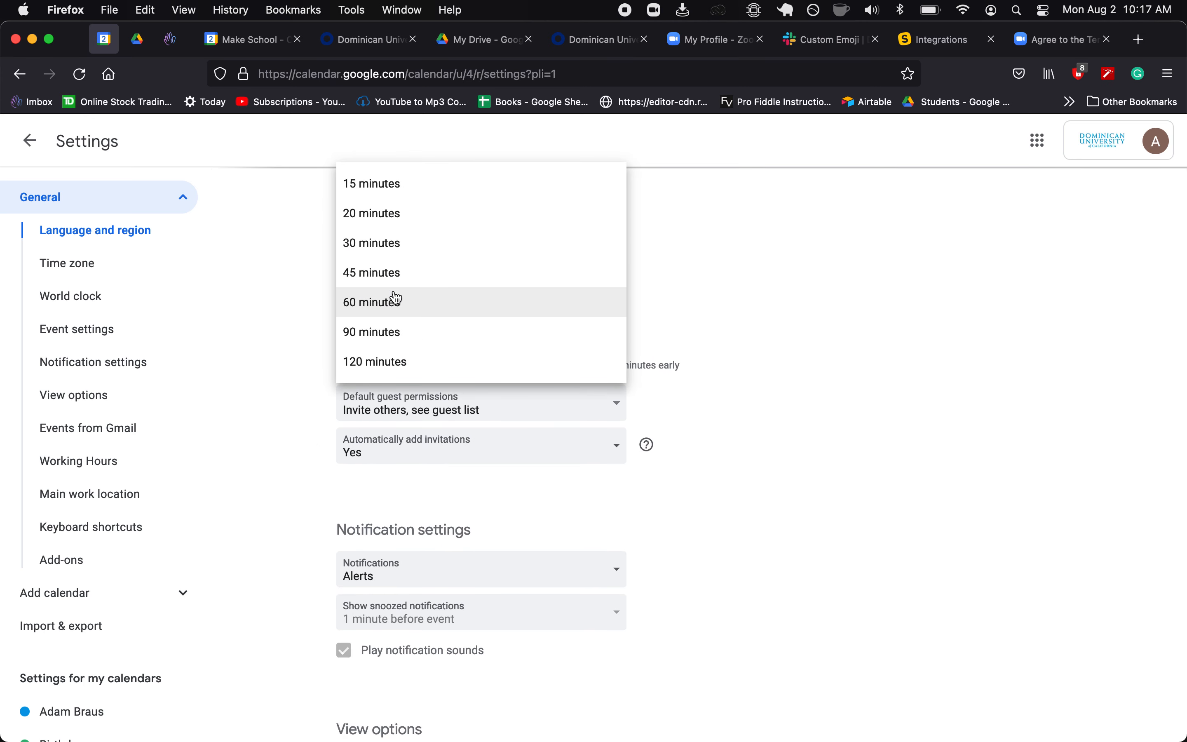
left_click(410, 245)
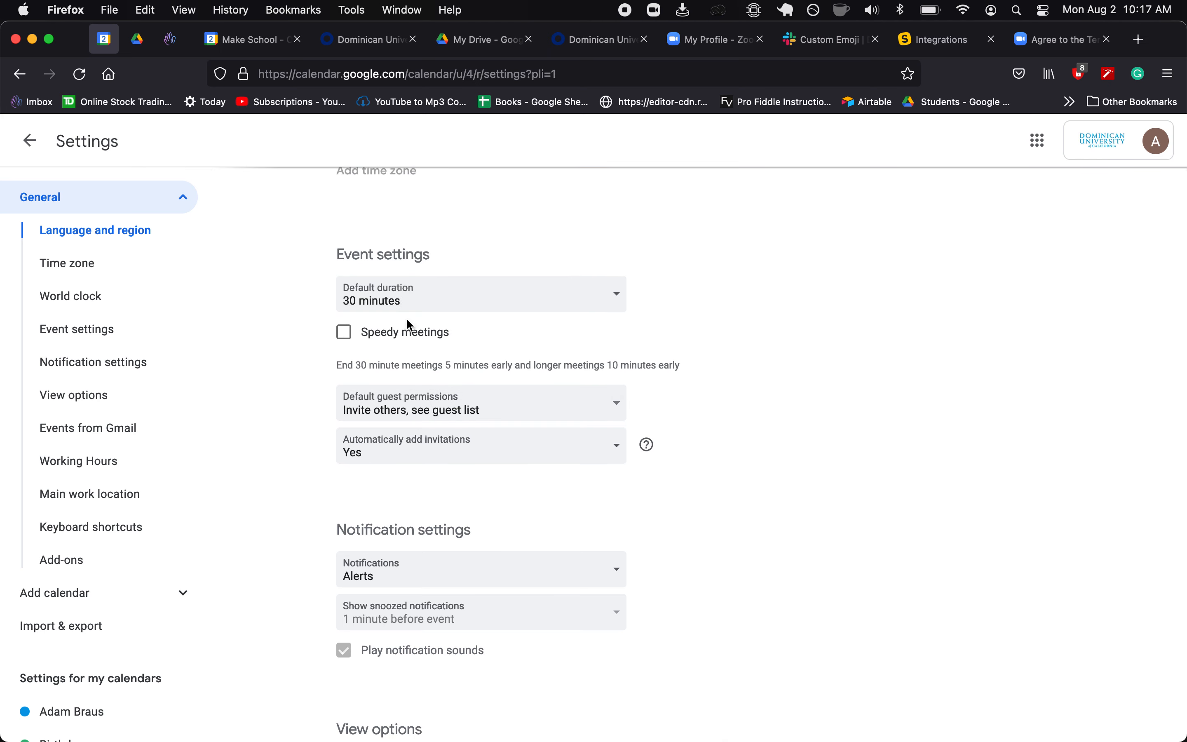
left_click(347, 333)
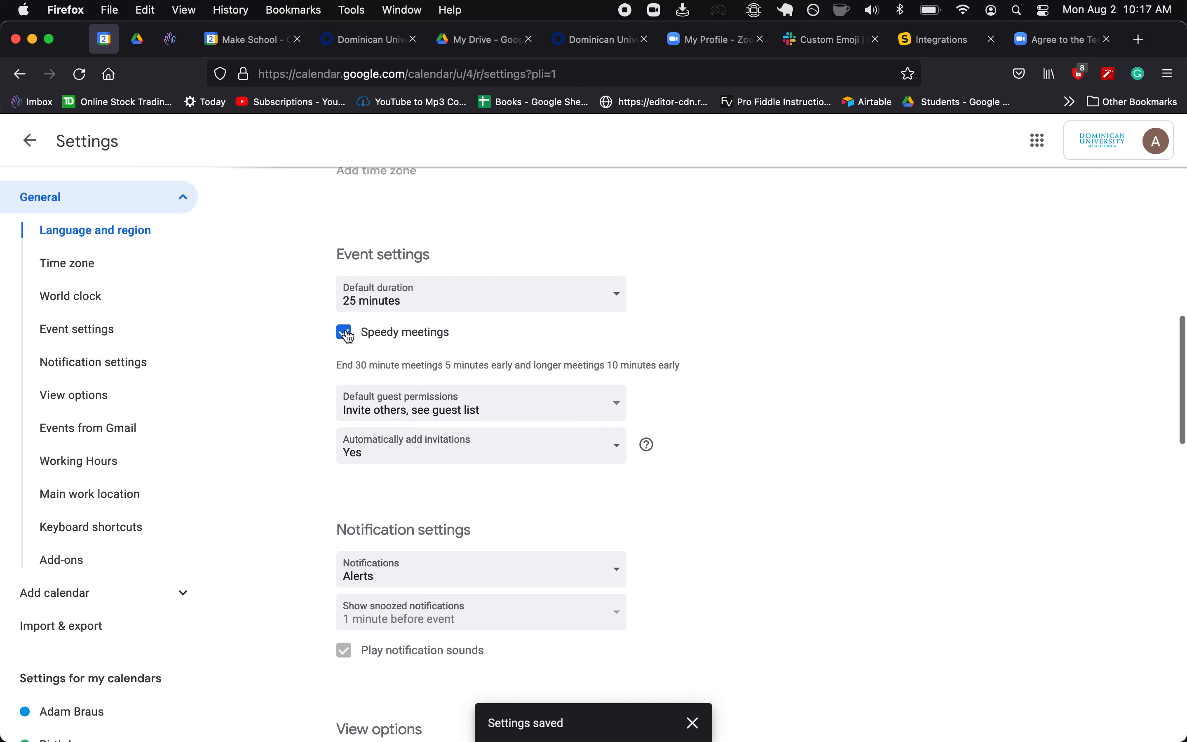
left_click(387, 302)
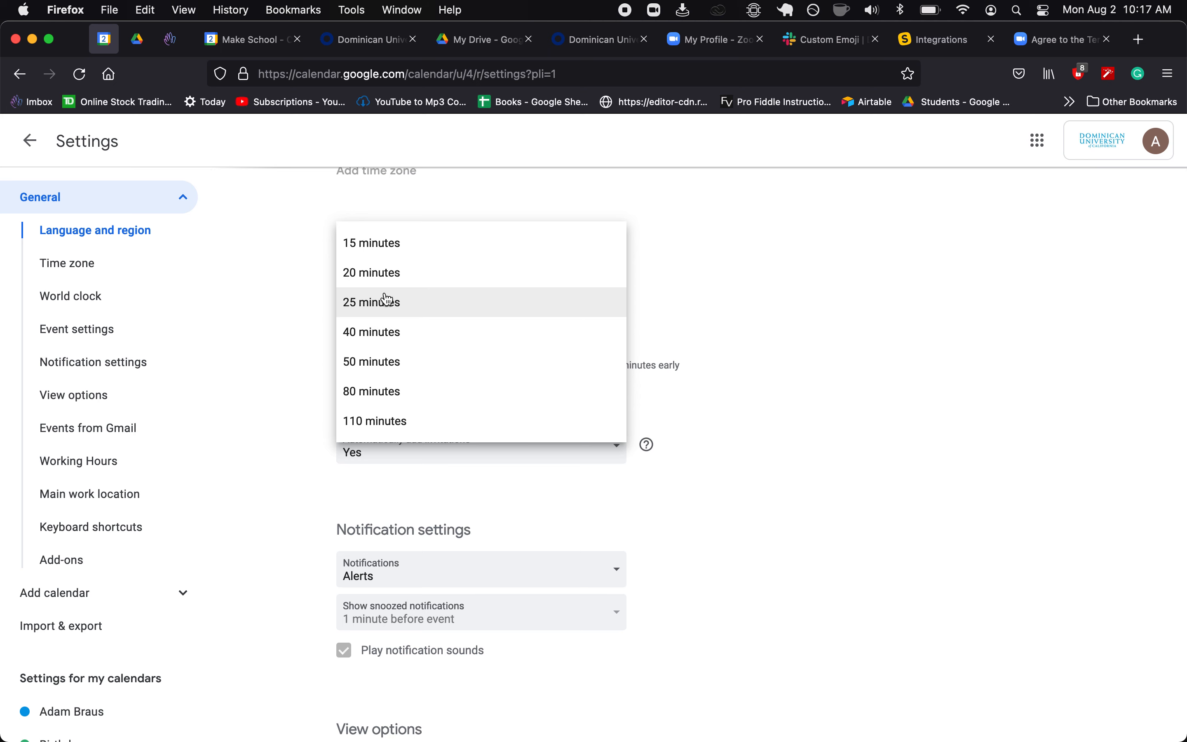
left_click(312, 315)
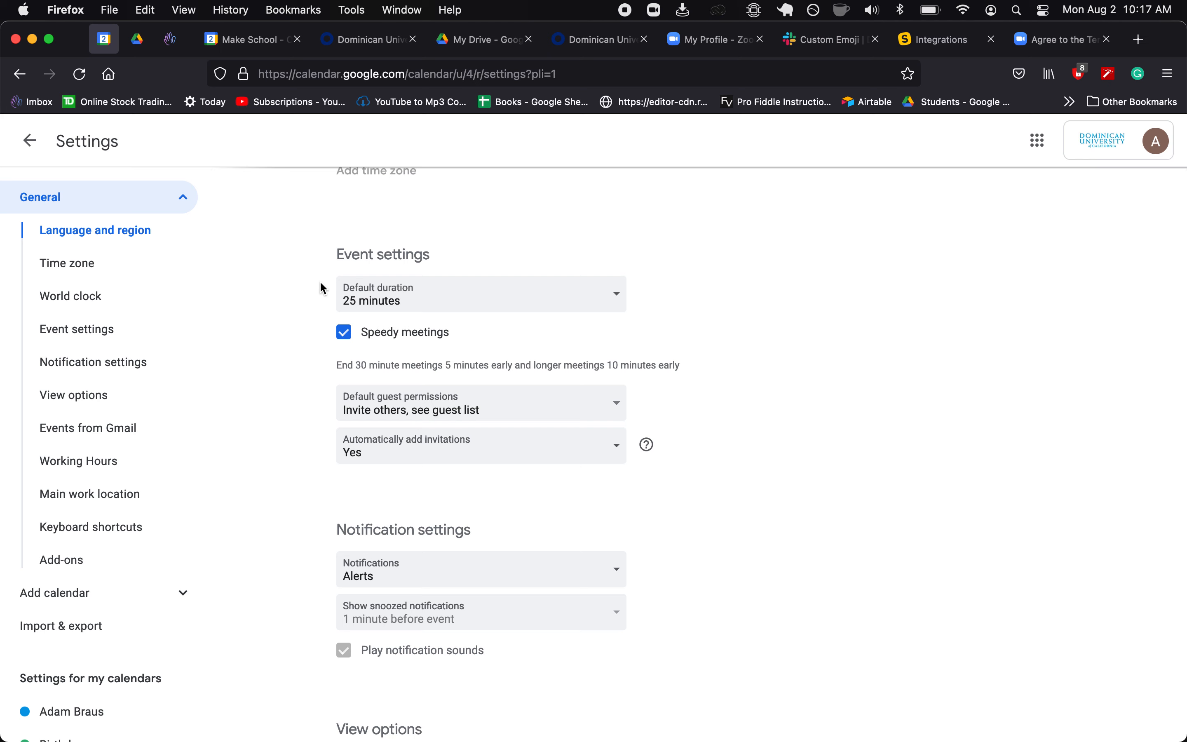
- Check the default guest permission choices, leaving the current value unchanged
scroll(338, 304, "down", 1)
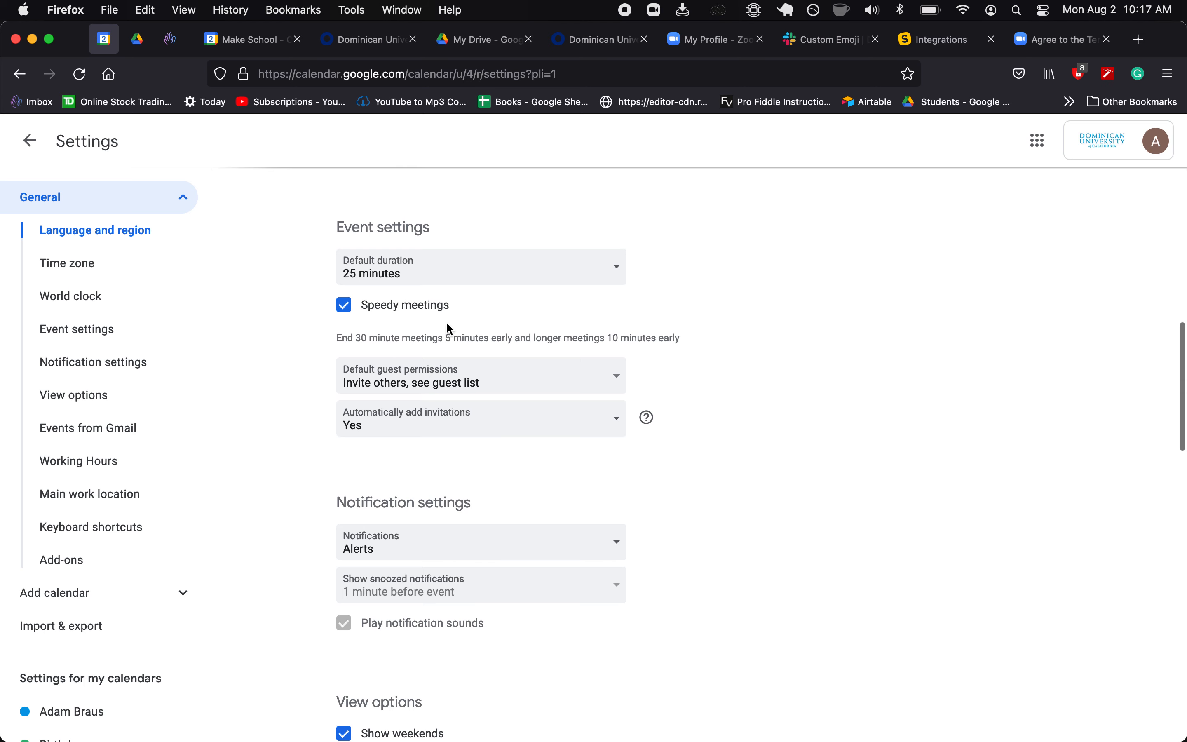
scroll(310, 341, "down", 2)
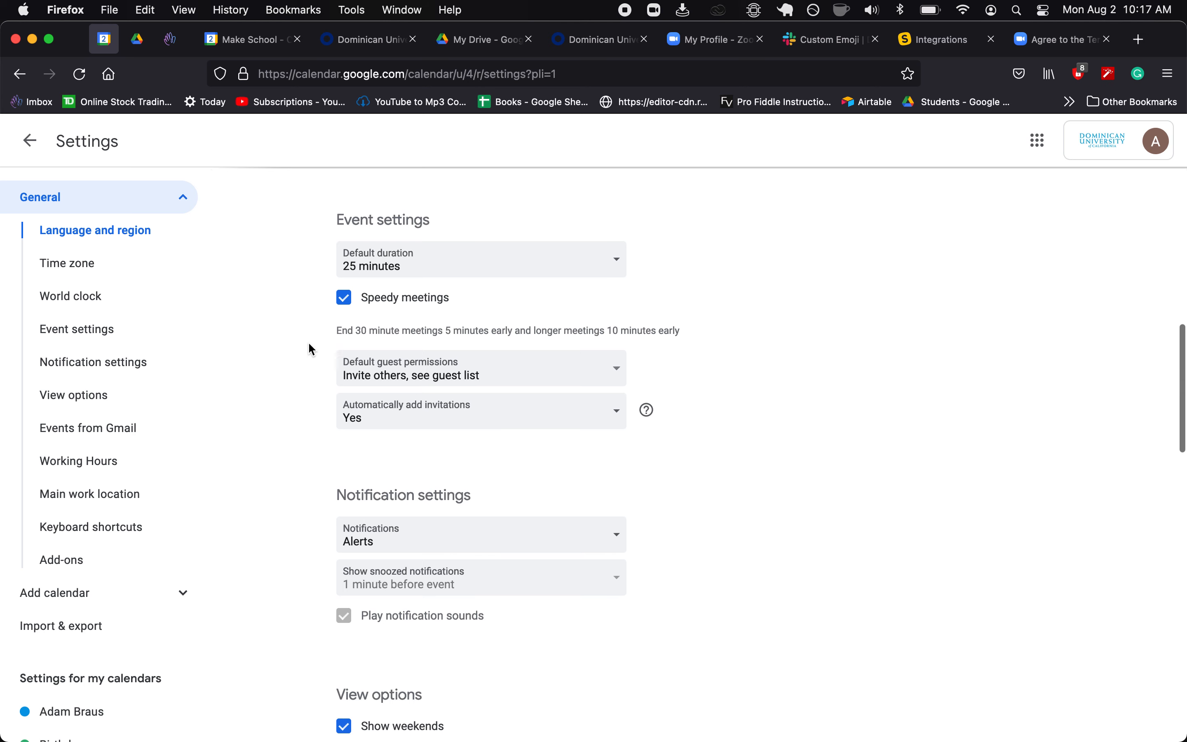
scroll(309, 343, "down", 1)
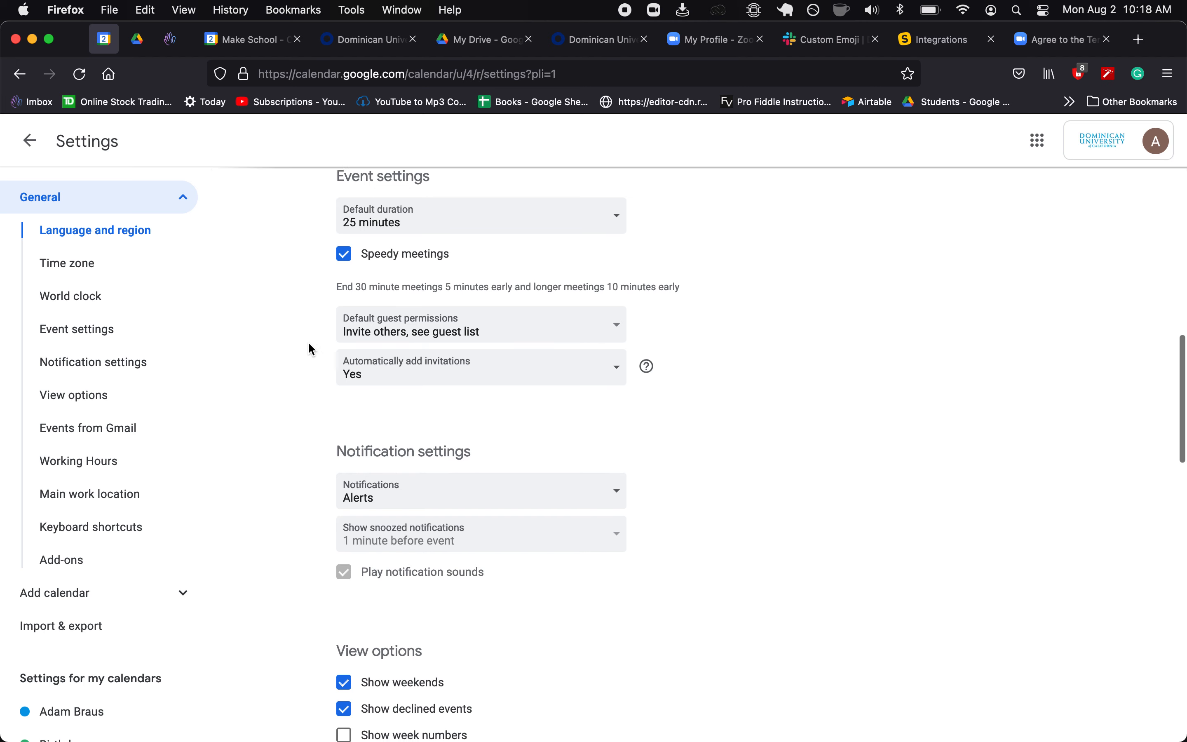
left_click(360, 330)
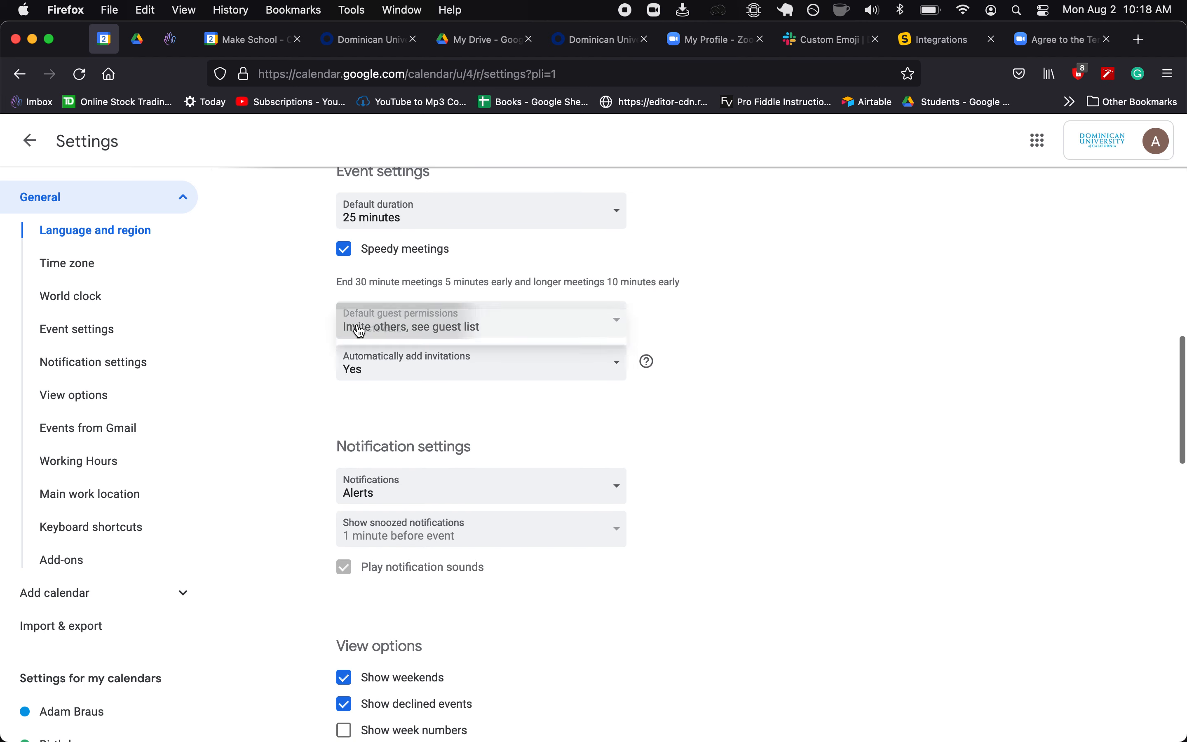
left_click(300, 397)
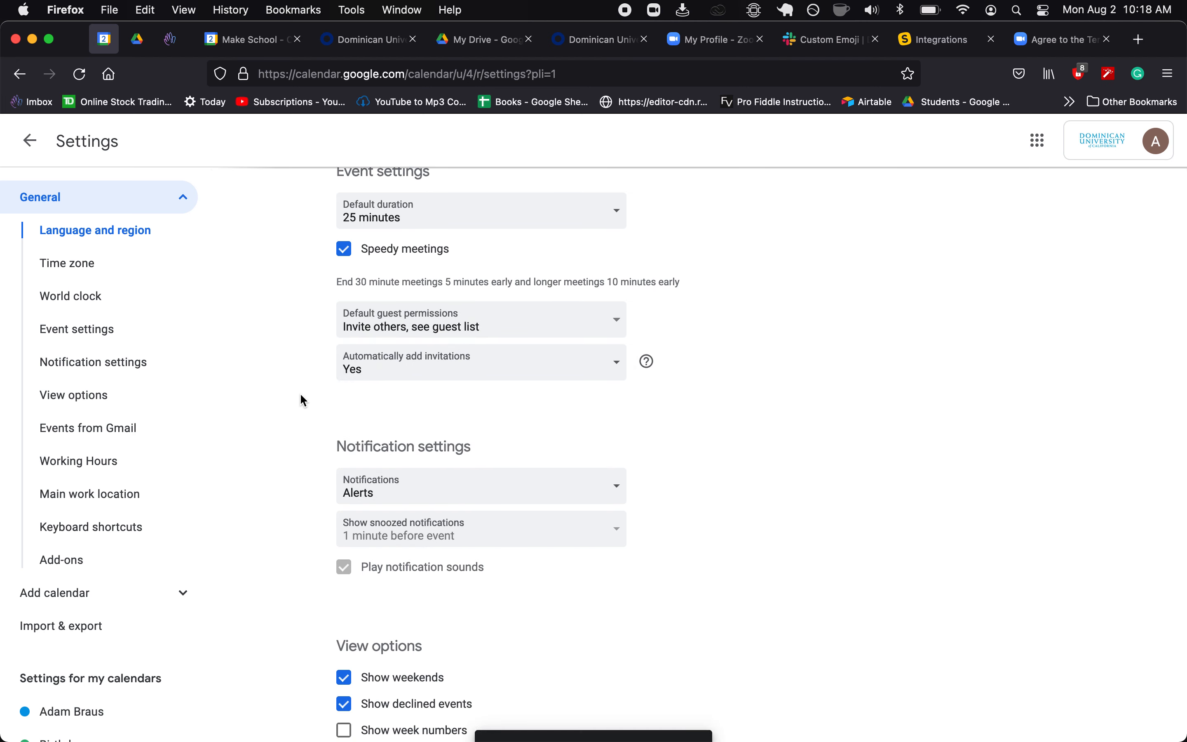
- Turn on 'Reduce the brightness of past events' under View options
scroll(299, 400, "down", 5)
scroll(303, 404, "down", 5)
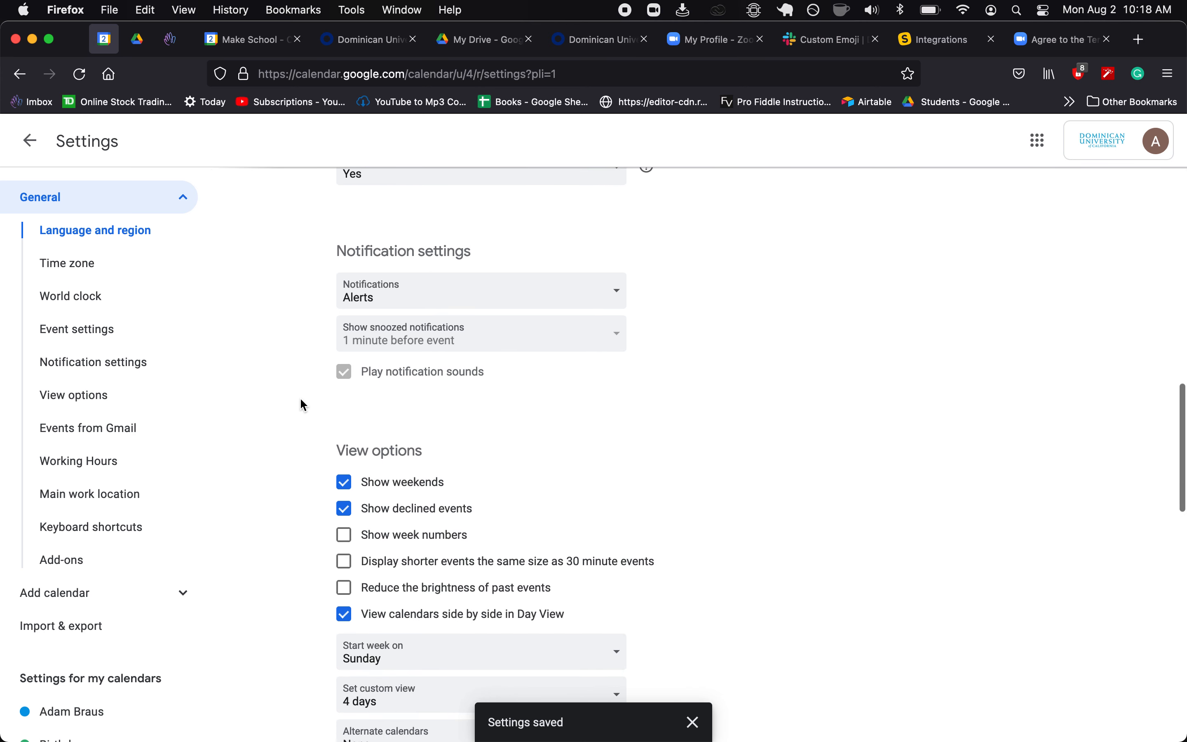
scroll(303, 405, "down", 2)
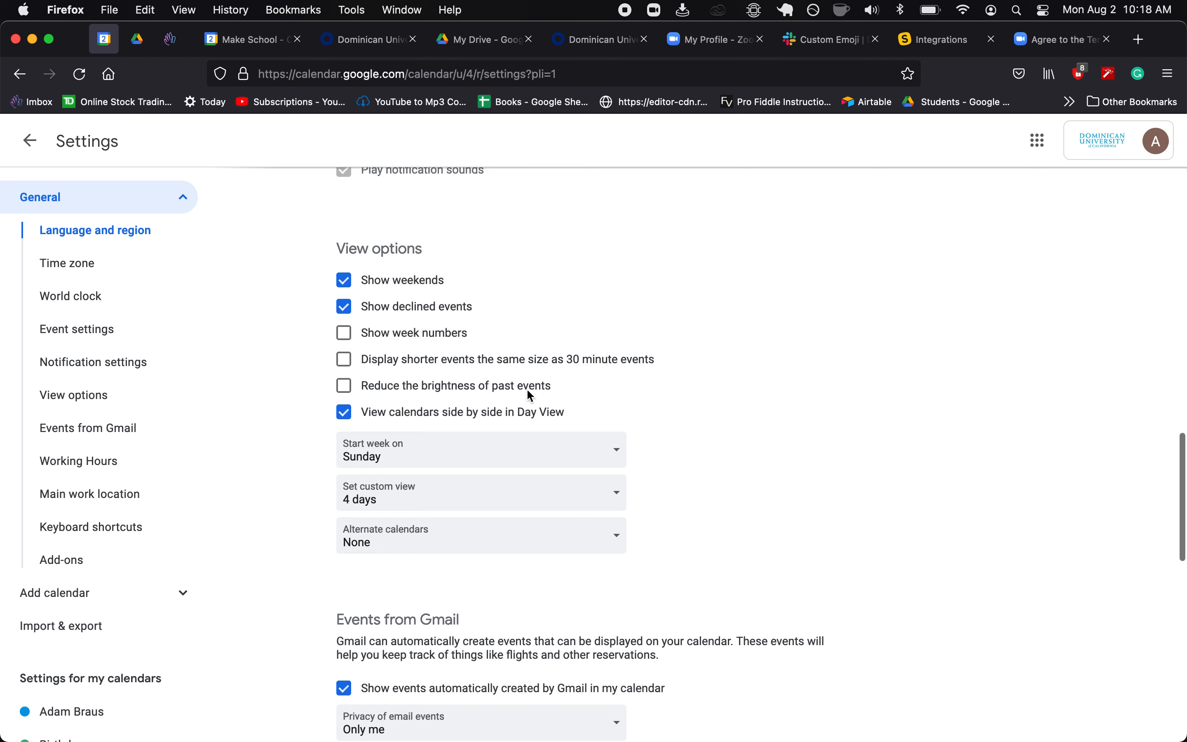
left_click(345, 388)
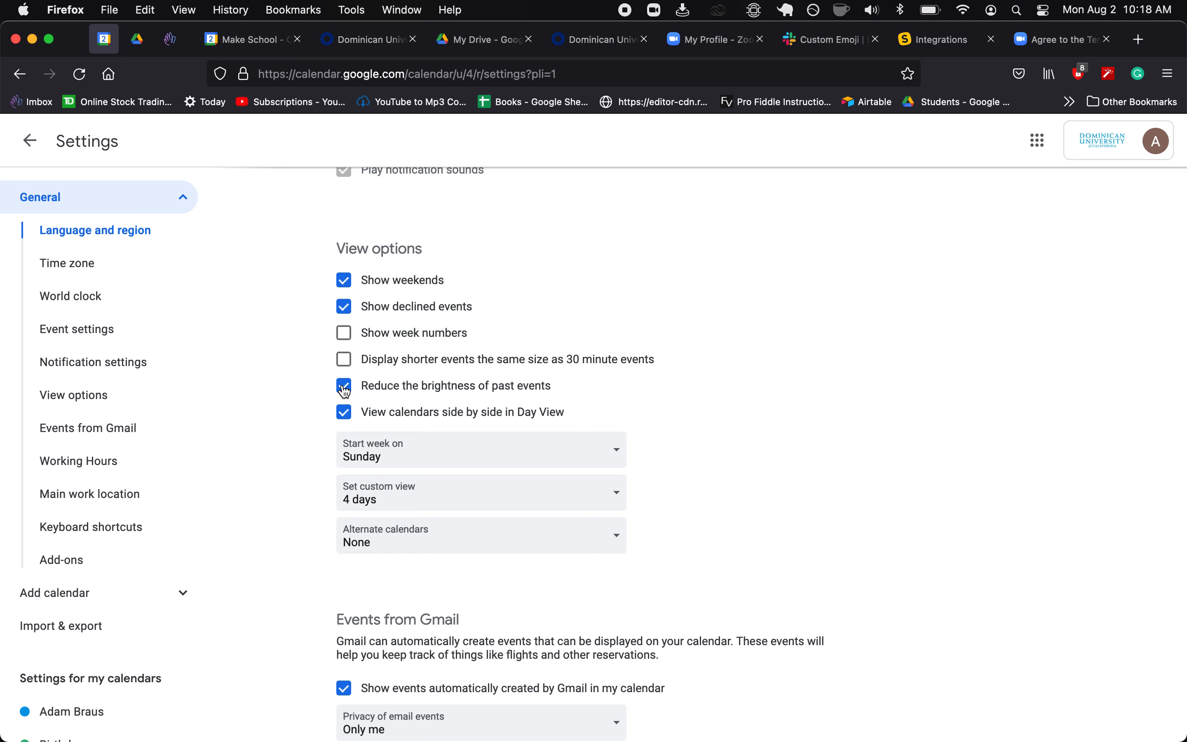
scroll(314, 438, "down", 7)
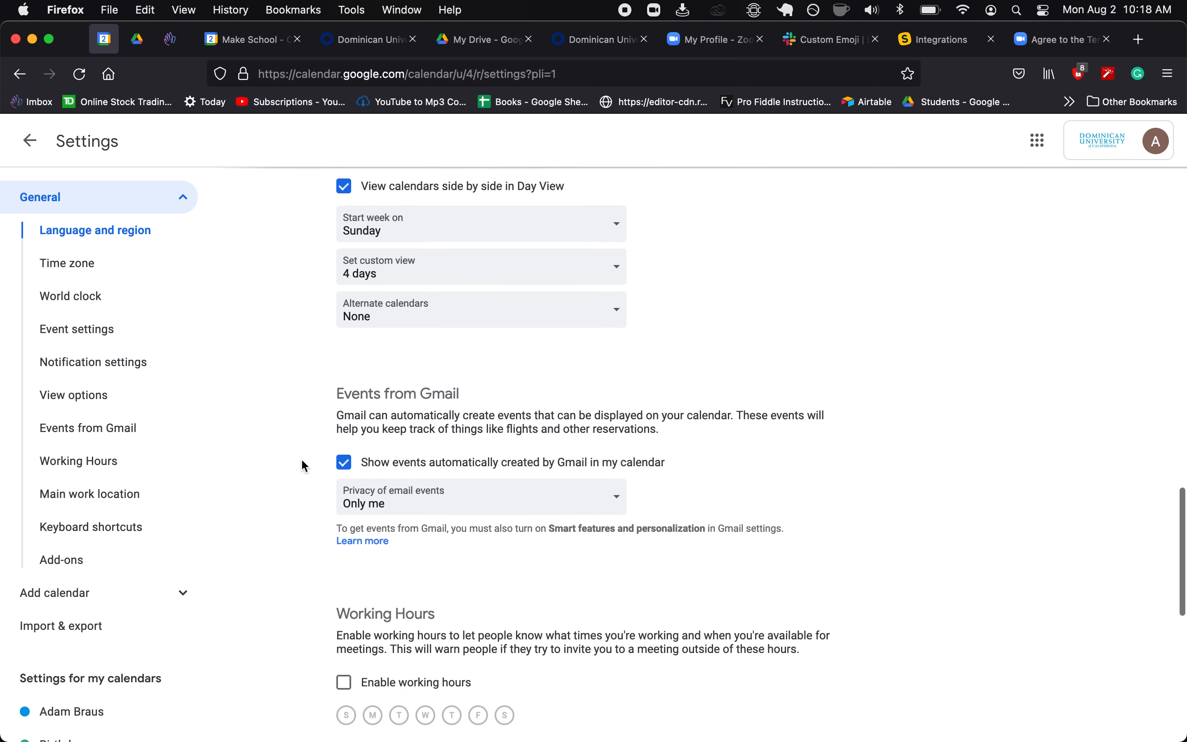
scroll(305, 466, "down", 7)
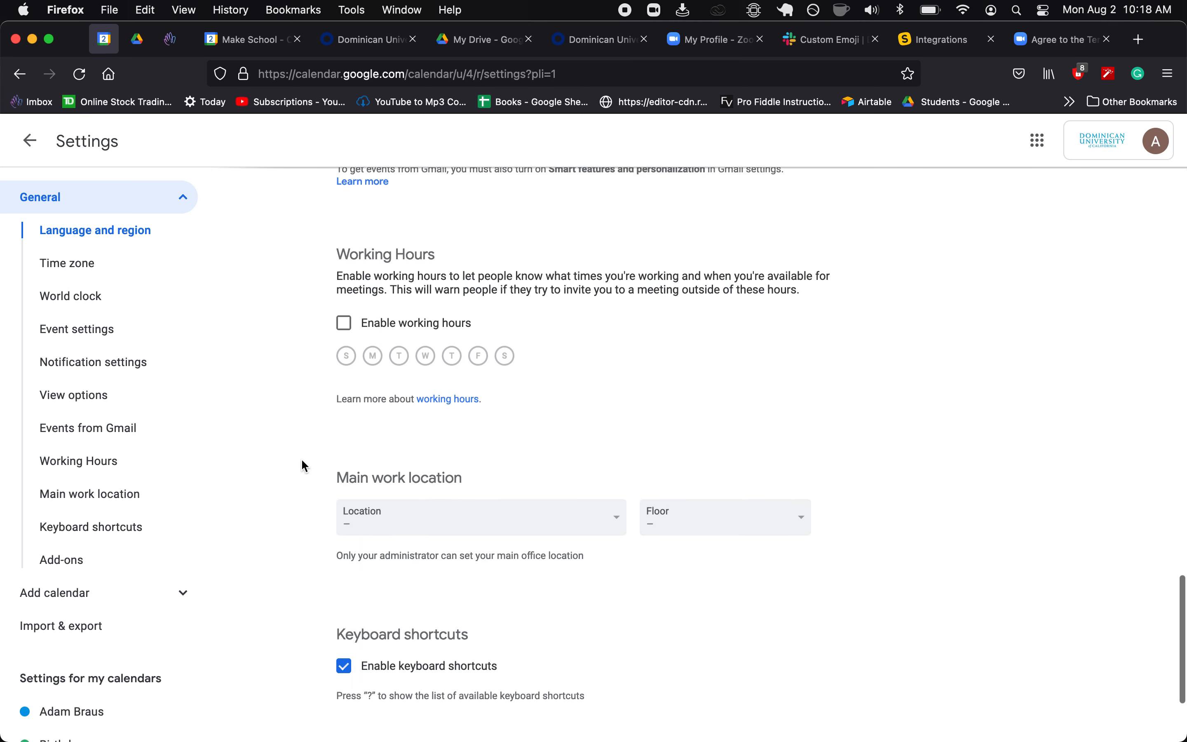
scroll(304, 466, "down", 2)
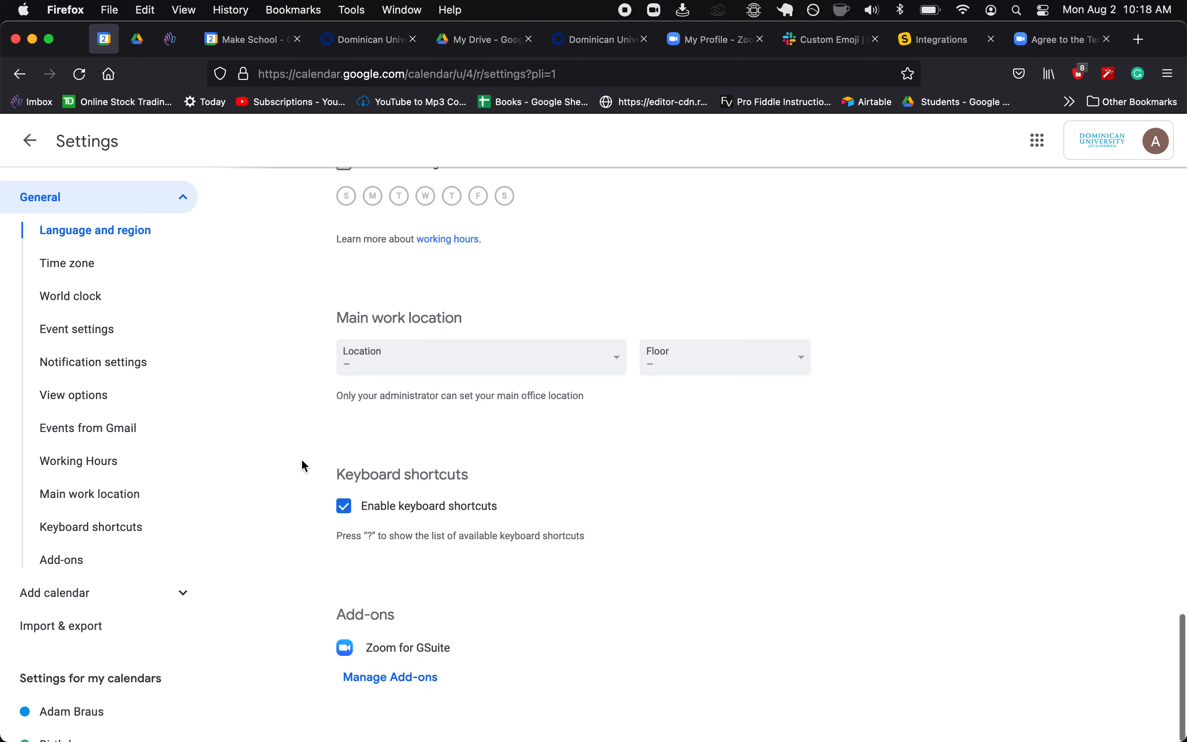
scroll(304, 466, "up", 16)
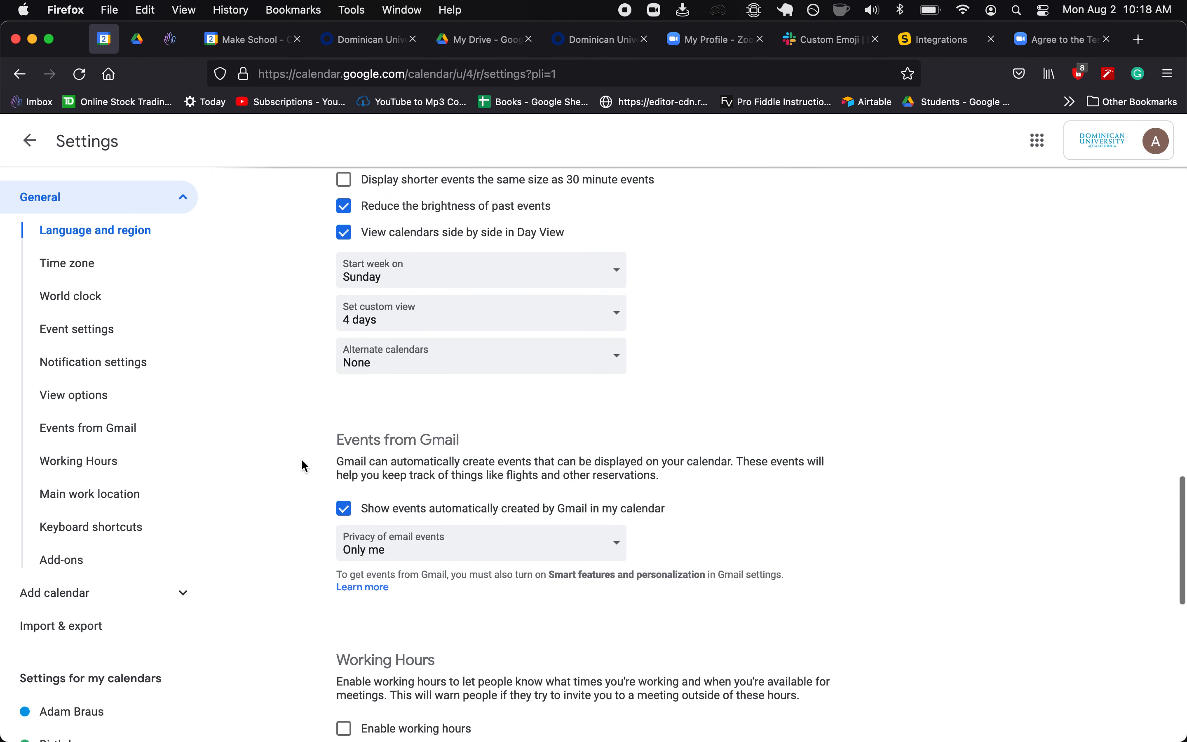
scroll(304, 466, "up", 15)
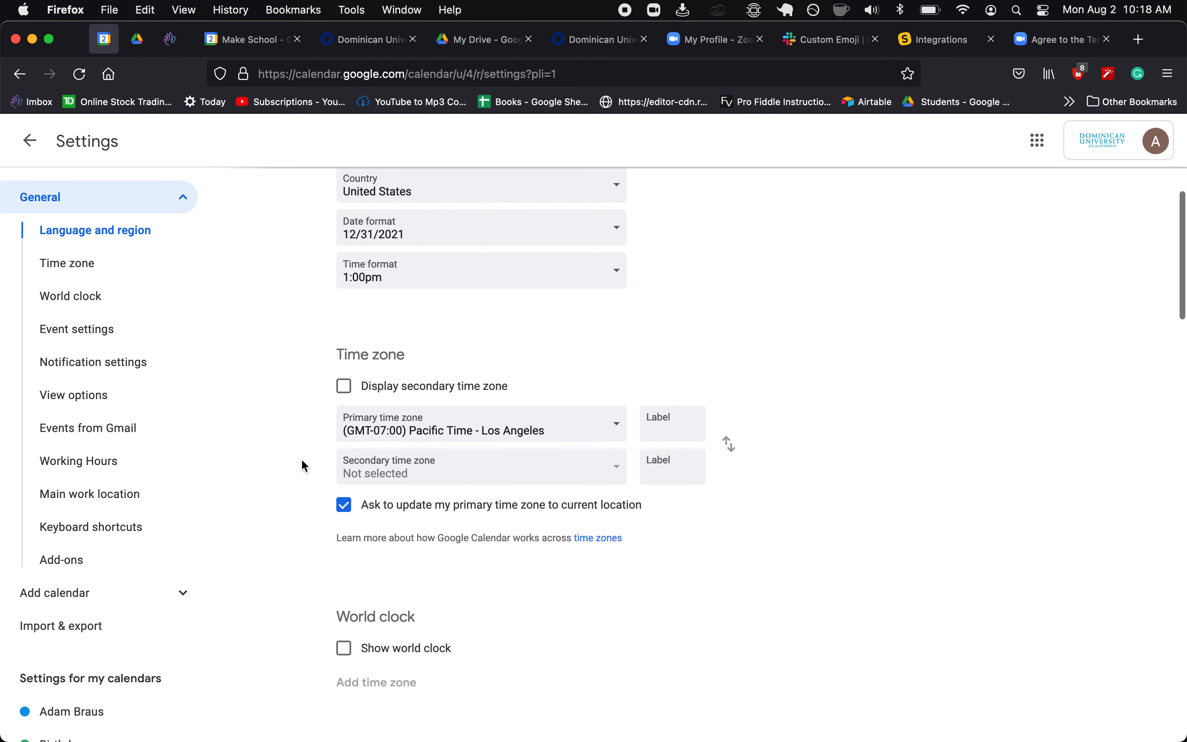
- Leave Settings and hide the Tasks, Reminders and Birthdays calendars
left_click(29, 140)
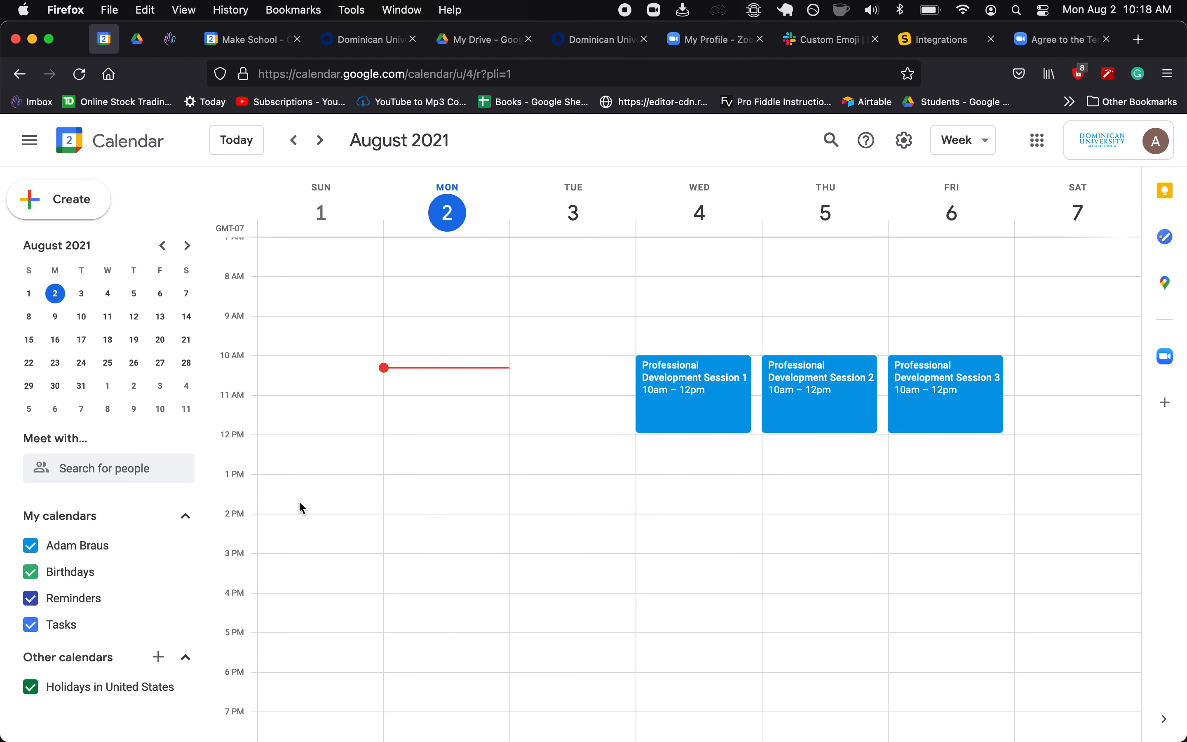
left_click(34, 624)
left_click(31, 598)
left_click(31, 576)
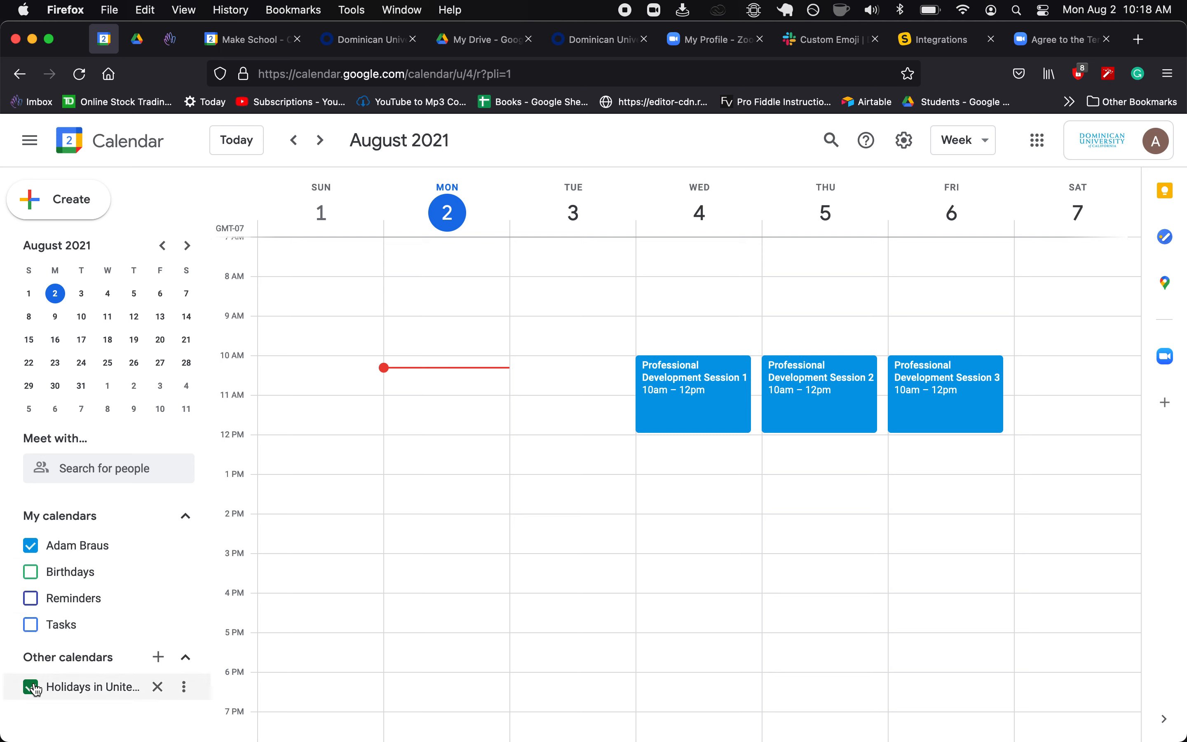
- Step ahead to the August 15–21 week, then back to August 1–7
left_click(321, 142)
left_click(319, 144)
left_click(294, 142)
left_click(294, 142)
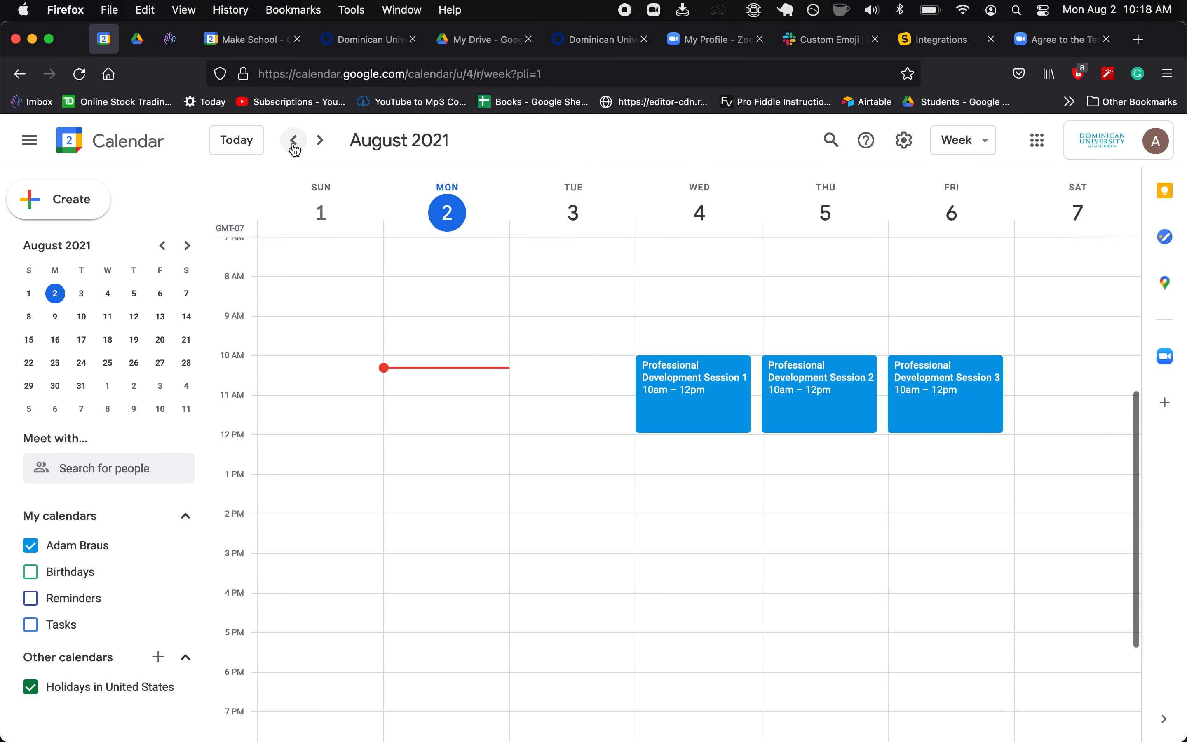
left_click_drag(428, 398, 423, 425)
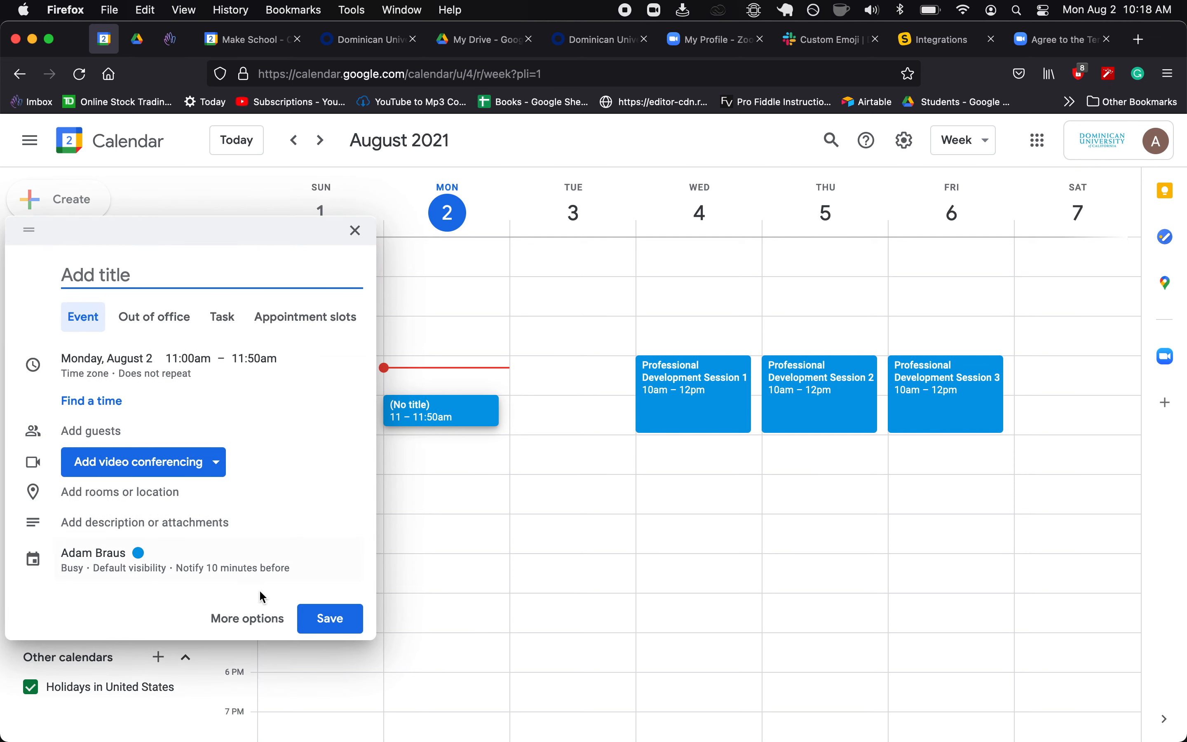
left_click(356, 231)
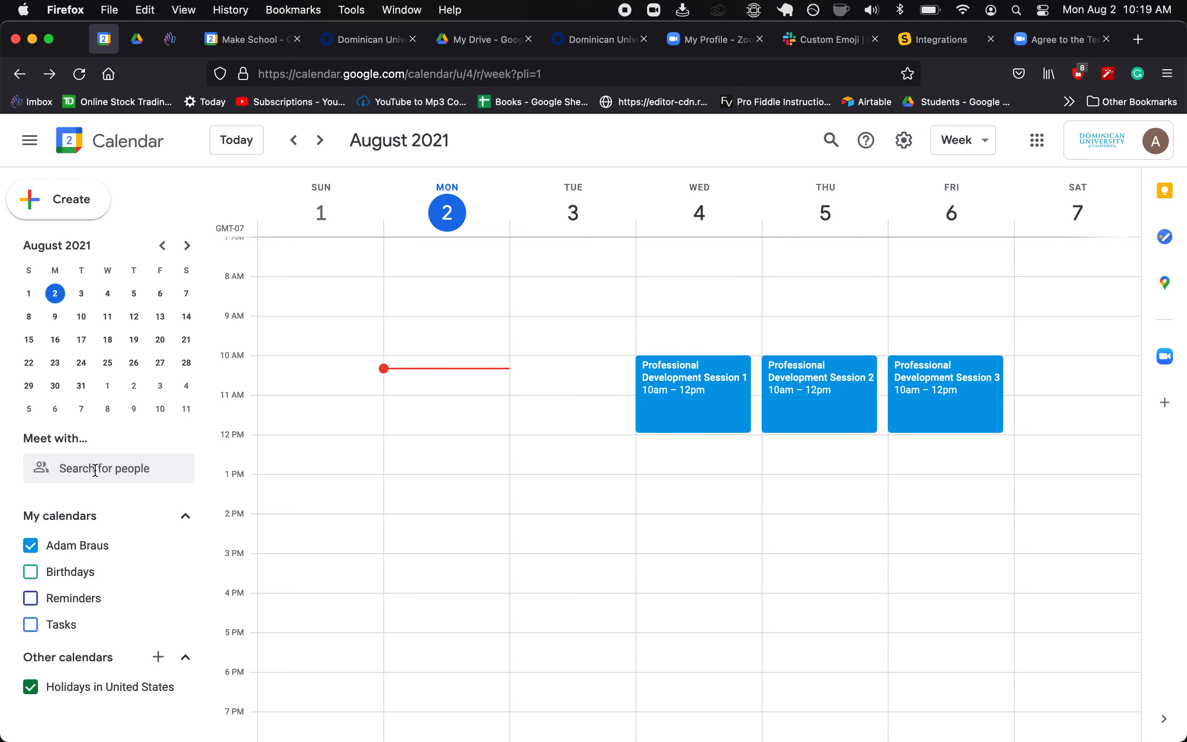
- Open the settings page for your own calendar
left_click(904, 142)
left_click(908, 186)
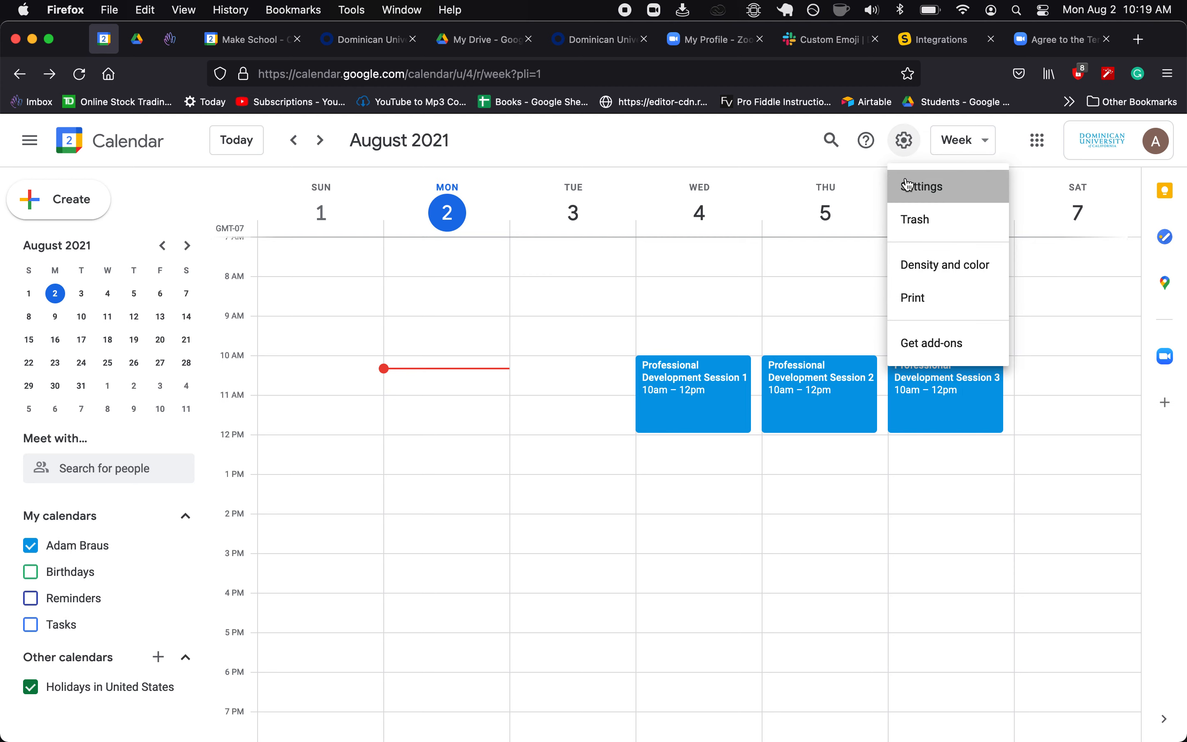
scroll(96, 594, "down", 3)
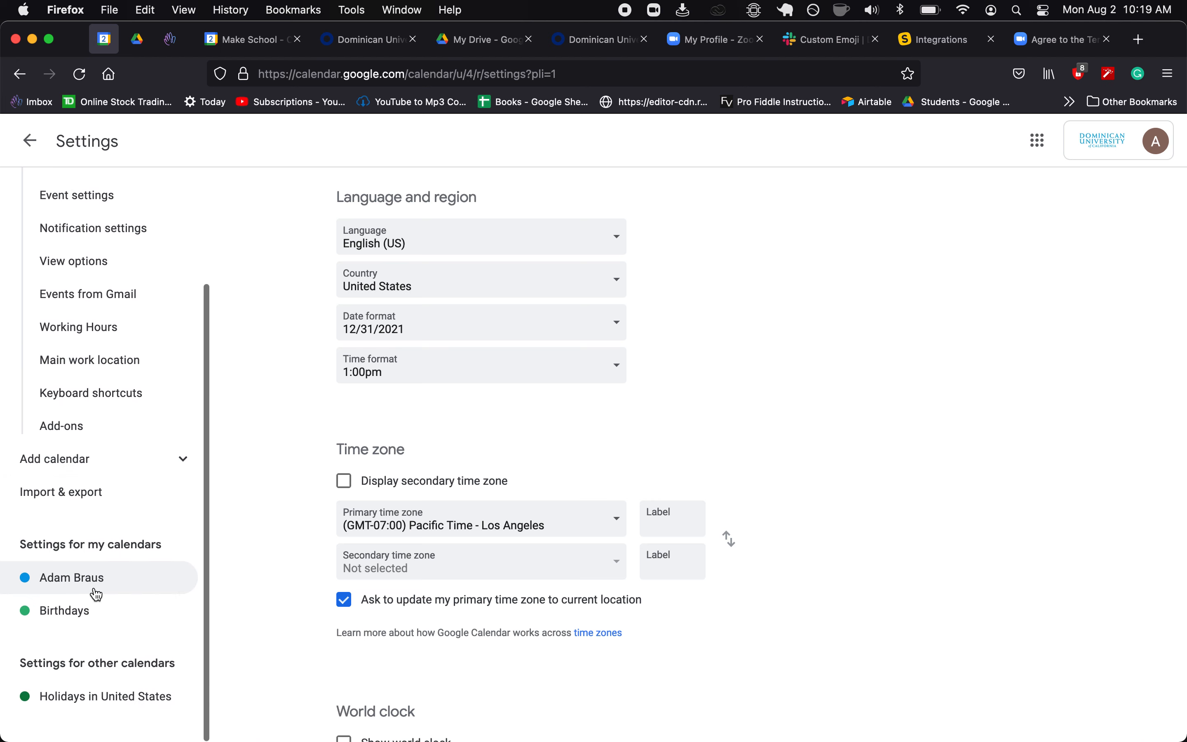
left_click(93, 577)
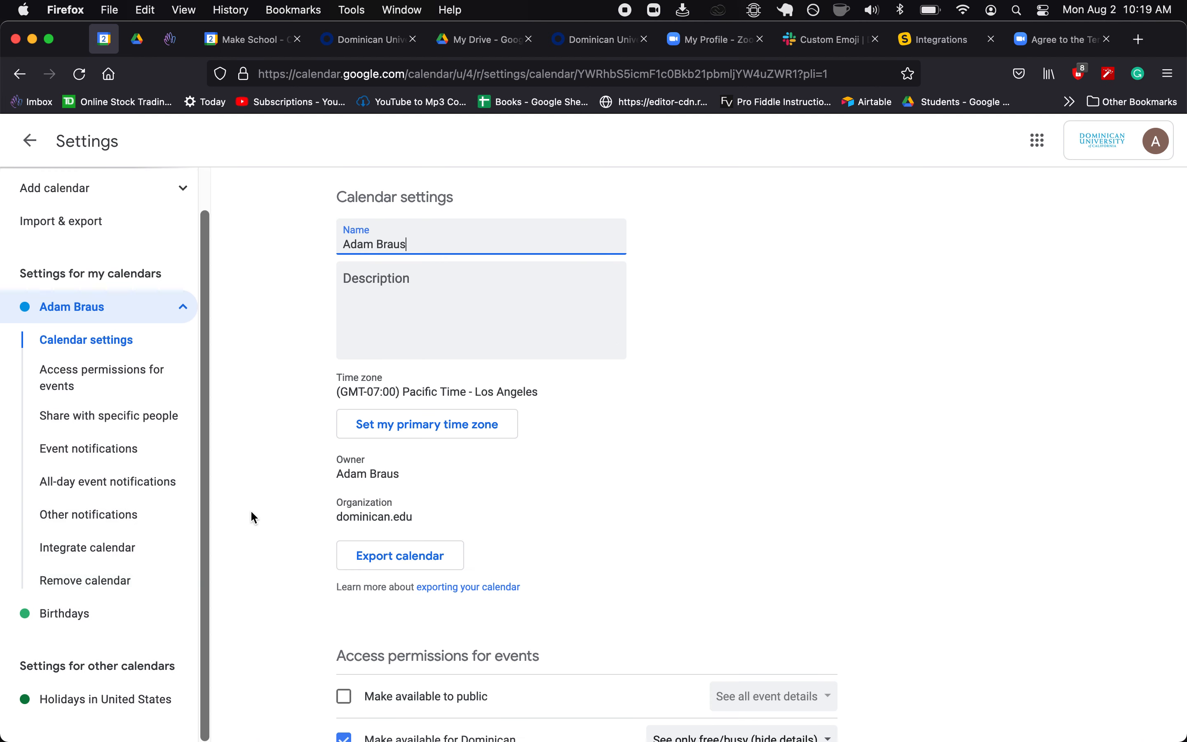
scroll(263, 534, "down", 7)
scroll(264, 536, "down", 1)
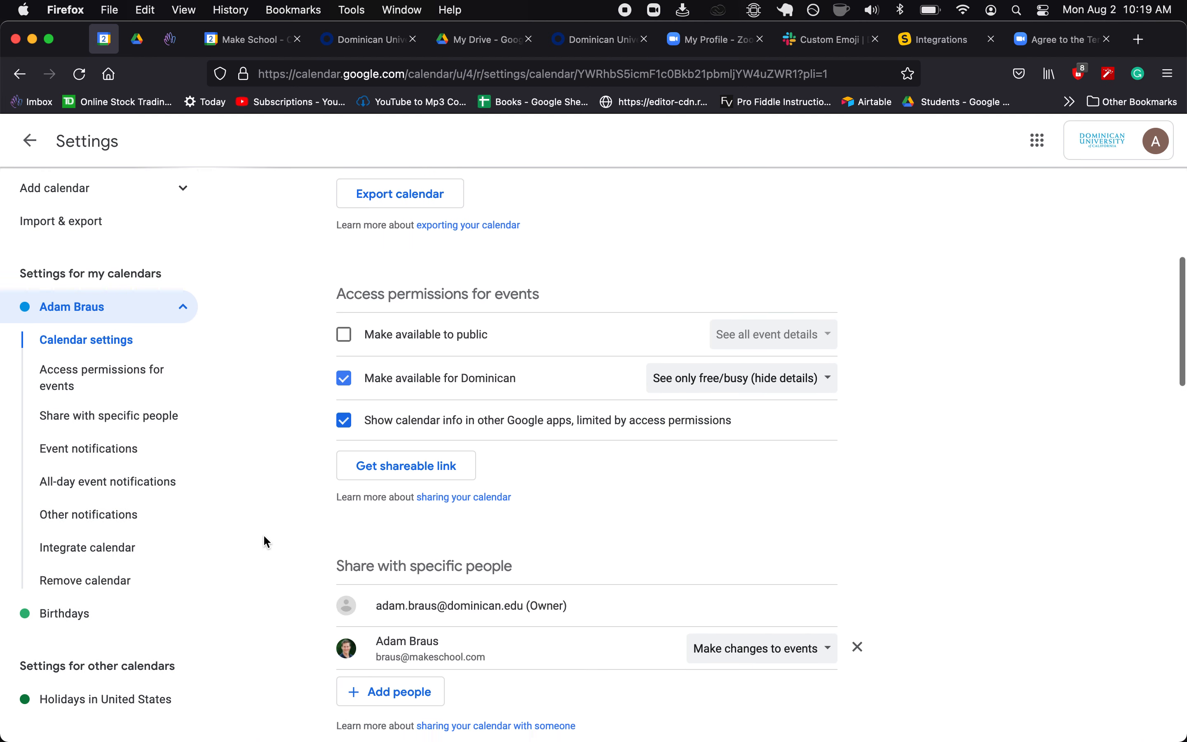
scroll(337, 308, "down", 1)
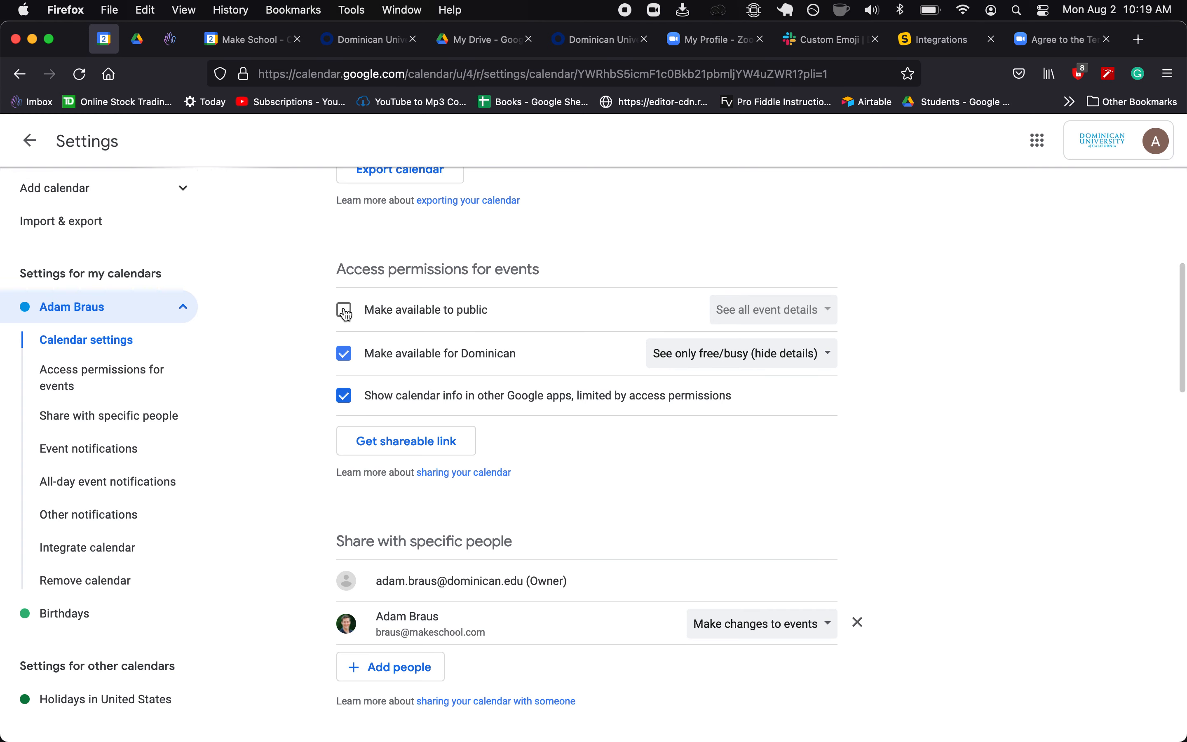
- Make the calendar public with 'See only free/busy (hide details)', then return to the week view
left_click(345, 311)
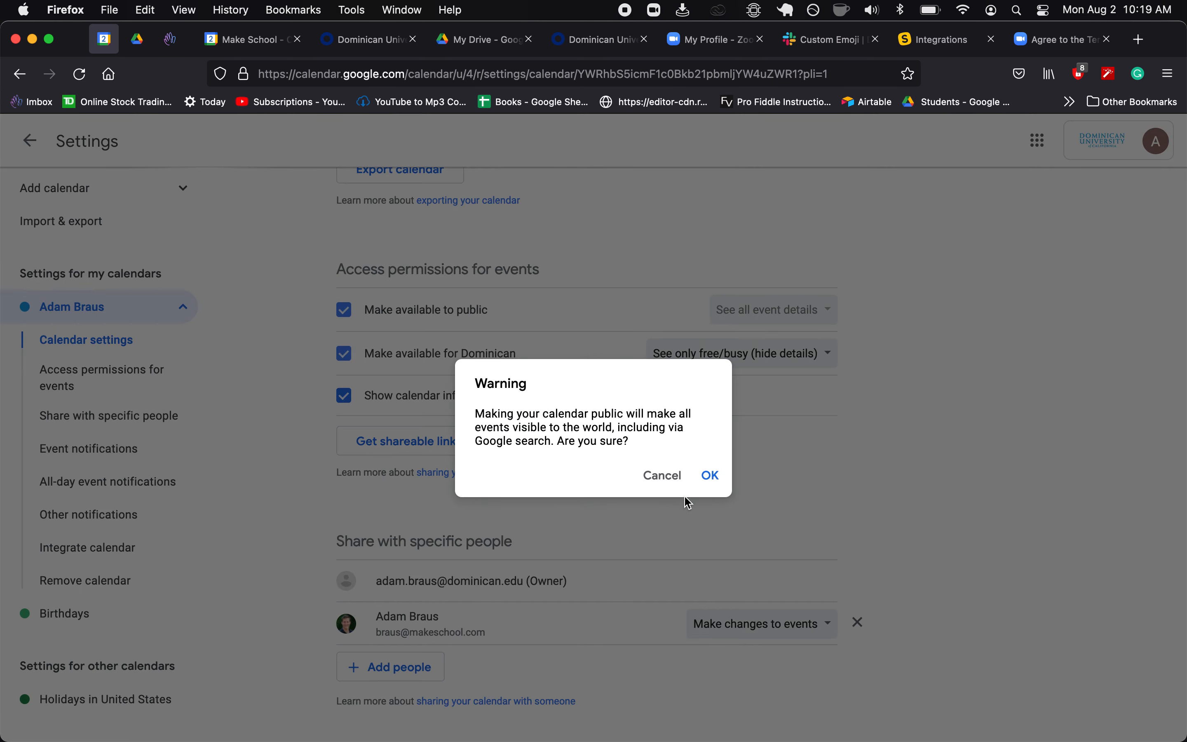
left_click(709, 474)
left_click(775, 315)
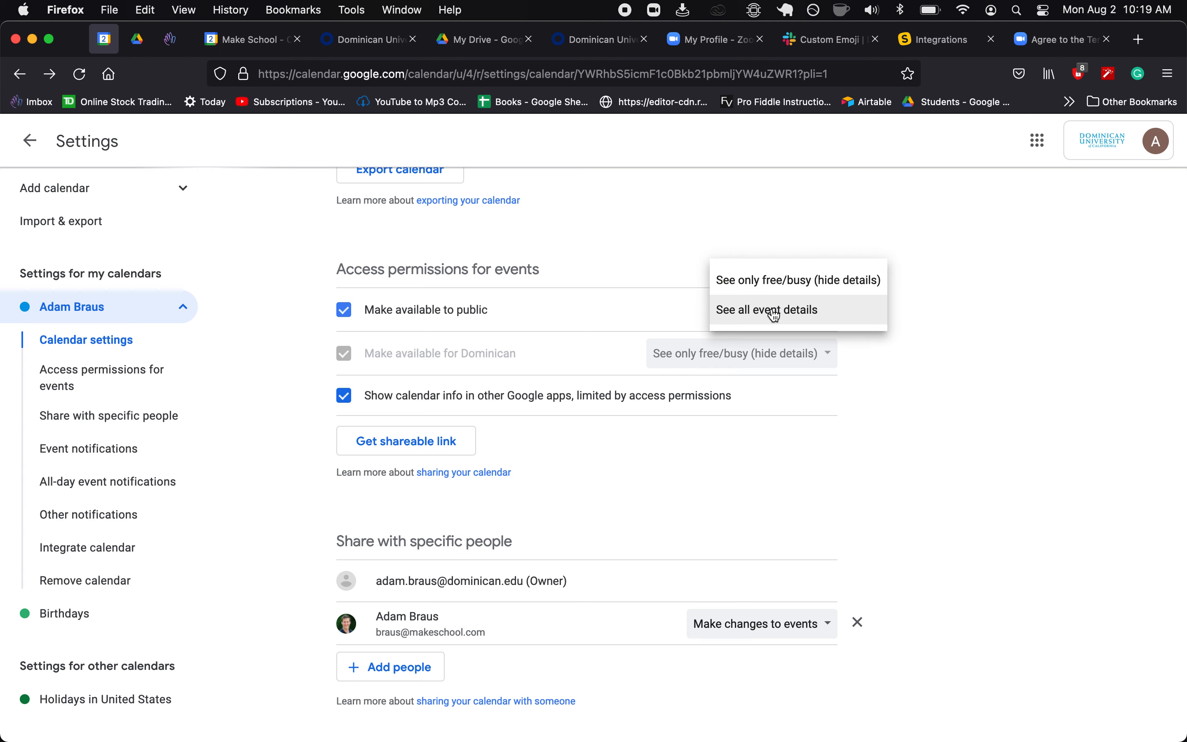
left_click(772, 284)
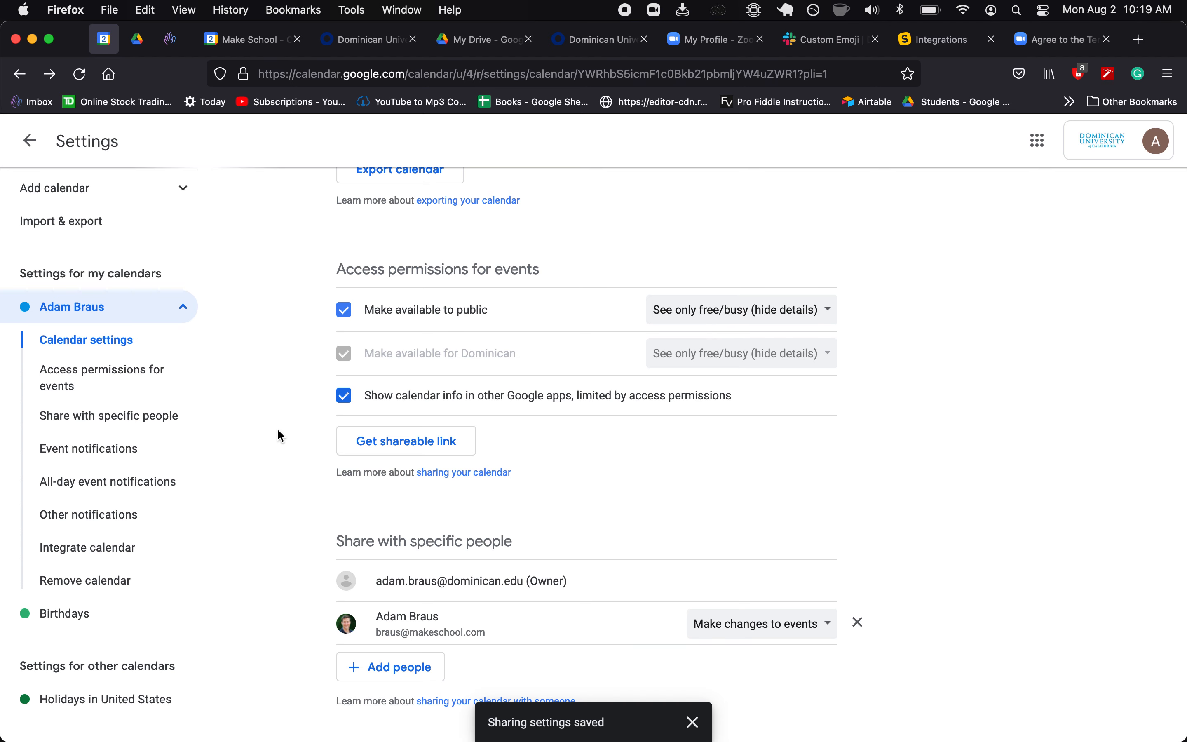
scroll(281, 436, "down", 2)
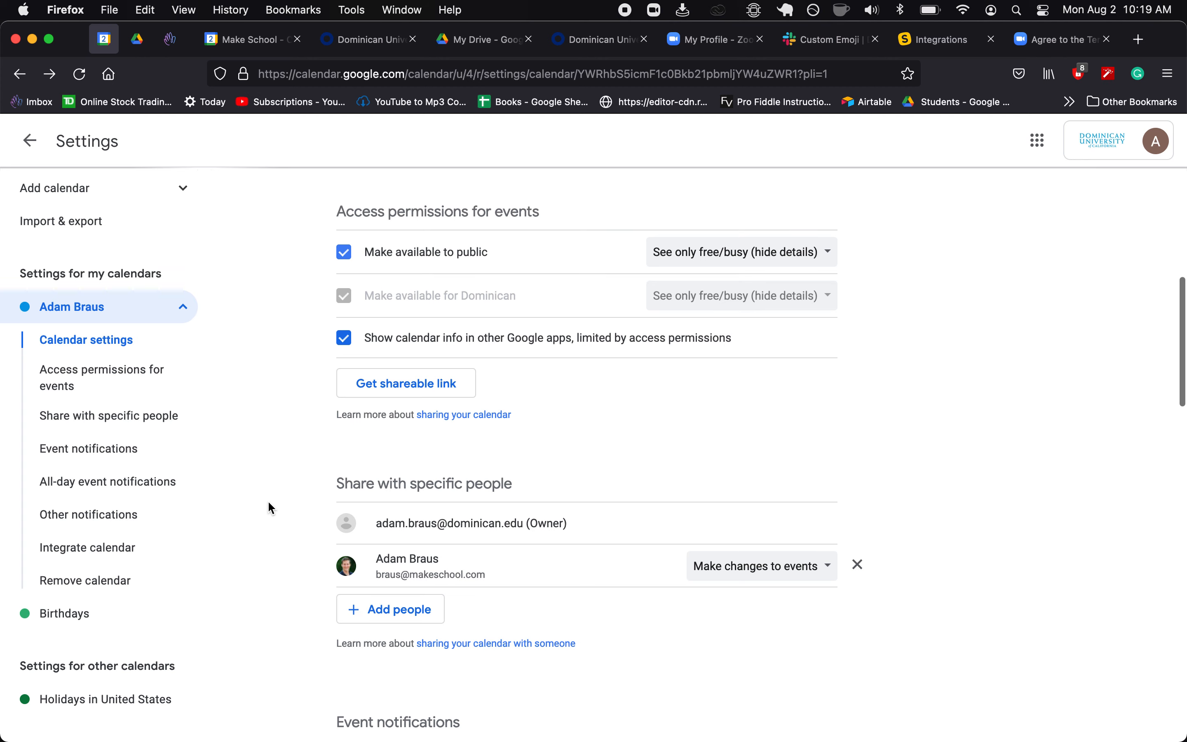
scroll(268, 502, "down", 1)
scroll(268, 502, "up", 2)
scroll(269, 502, "down", 2)
scroll(260, 491, "up", 10)
left_click(31, 141)
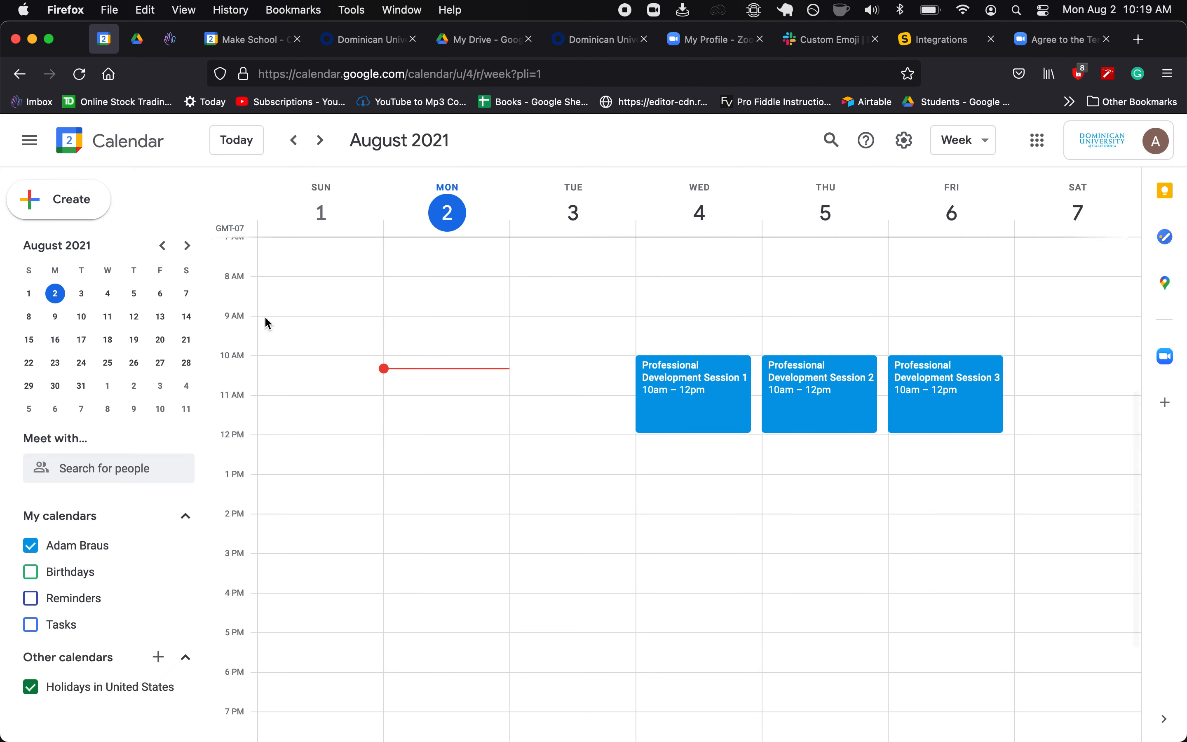
- Search for the colleague under Meet with… and add them to overlay their busy times
left_click(120, 473)
type("ma")
key("BackSpace")
key("BackSpace")
left_click(108, 509)
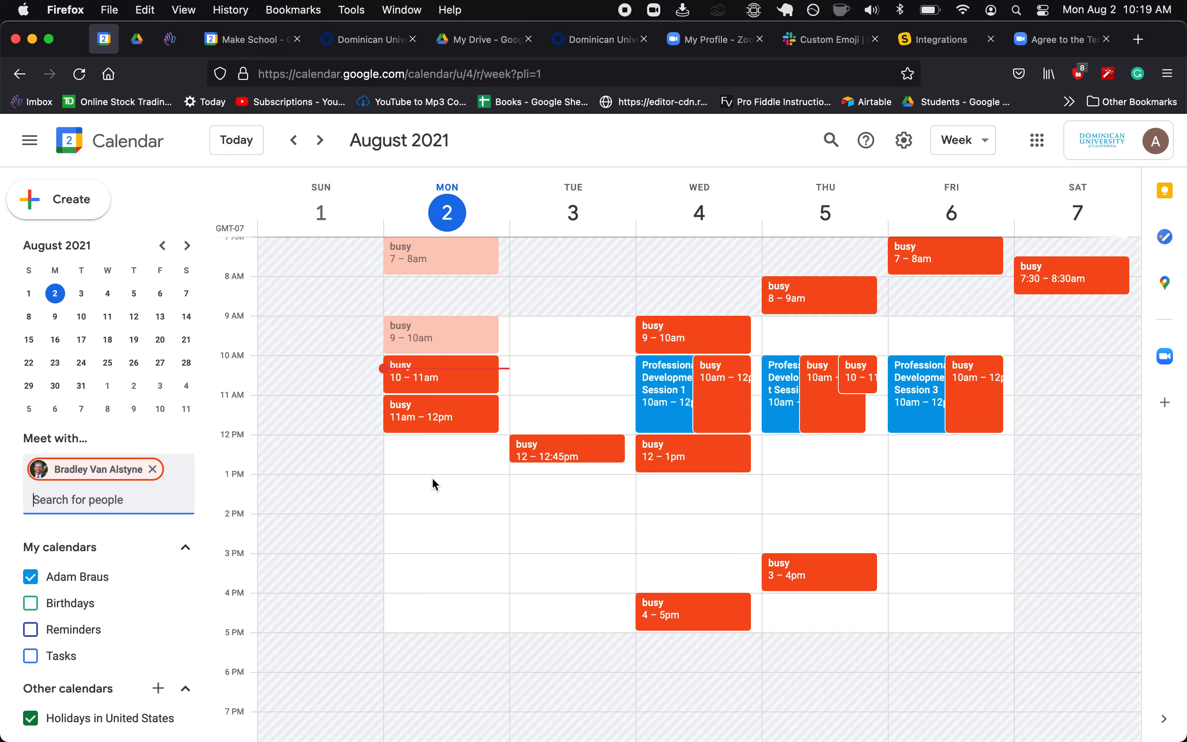
- Create a Monday, August 2 event from 1:00 to 1:50pm
left_click_drag(432, 481, 433, 505)
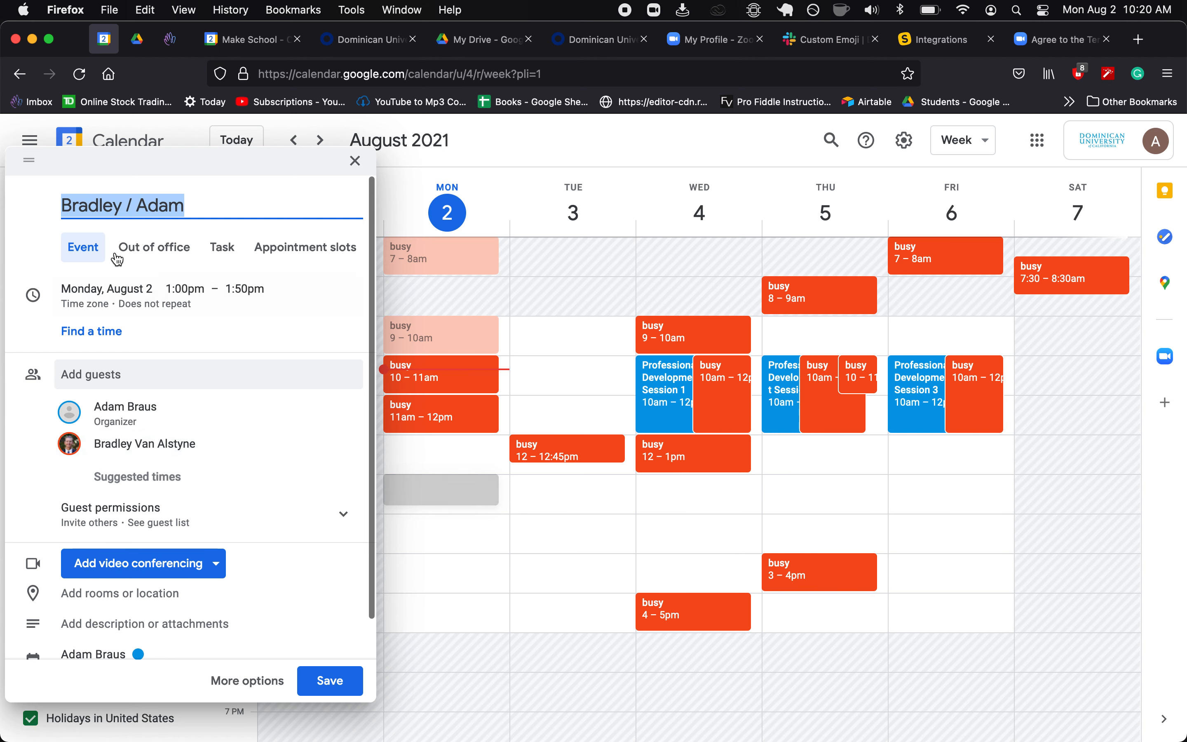
scroll(146, 490, "down", 1)
scroll(145, 491, "down", 1)
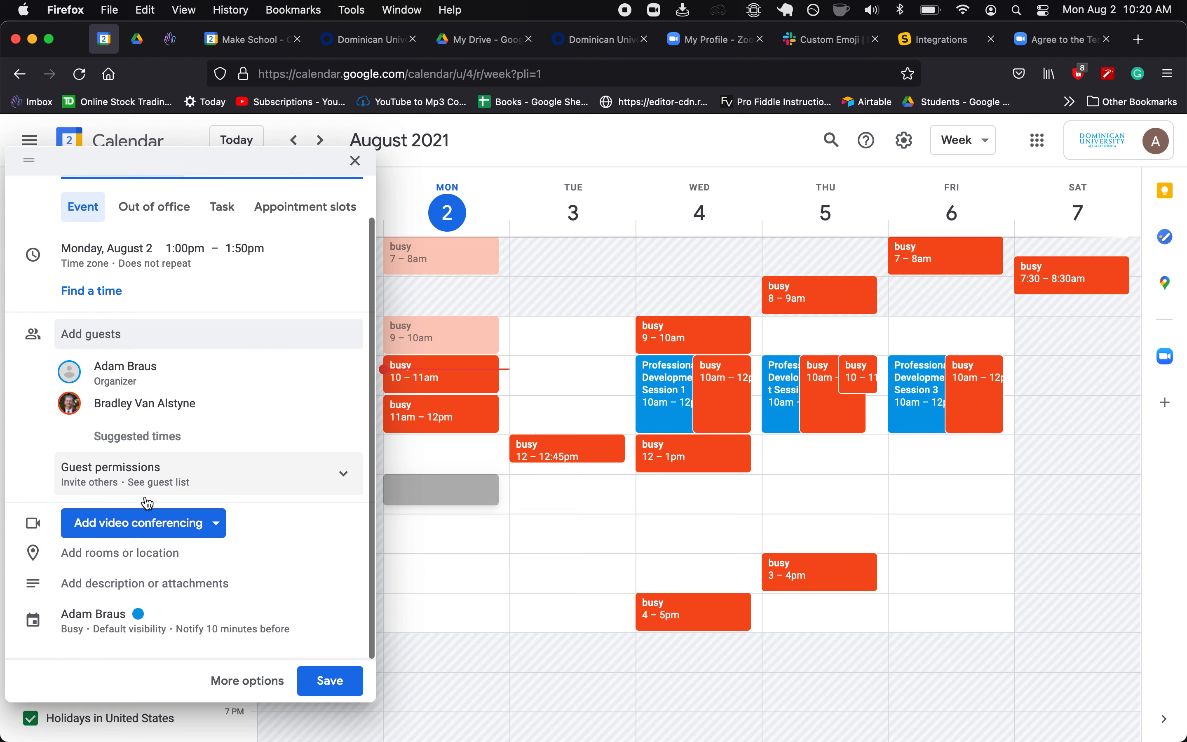
- Try 'Zoom' and then a bit.ly Zoom link as the location, then clear the field
left_click(153, 562)
scroll(147, 592, "down", 2)
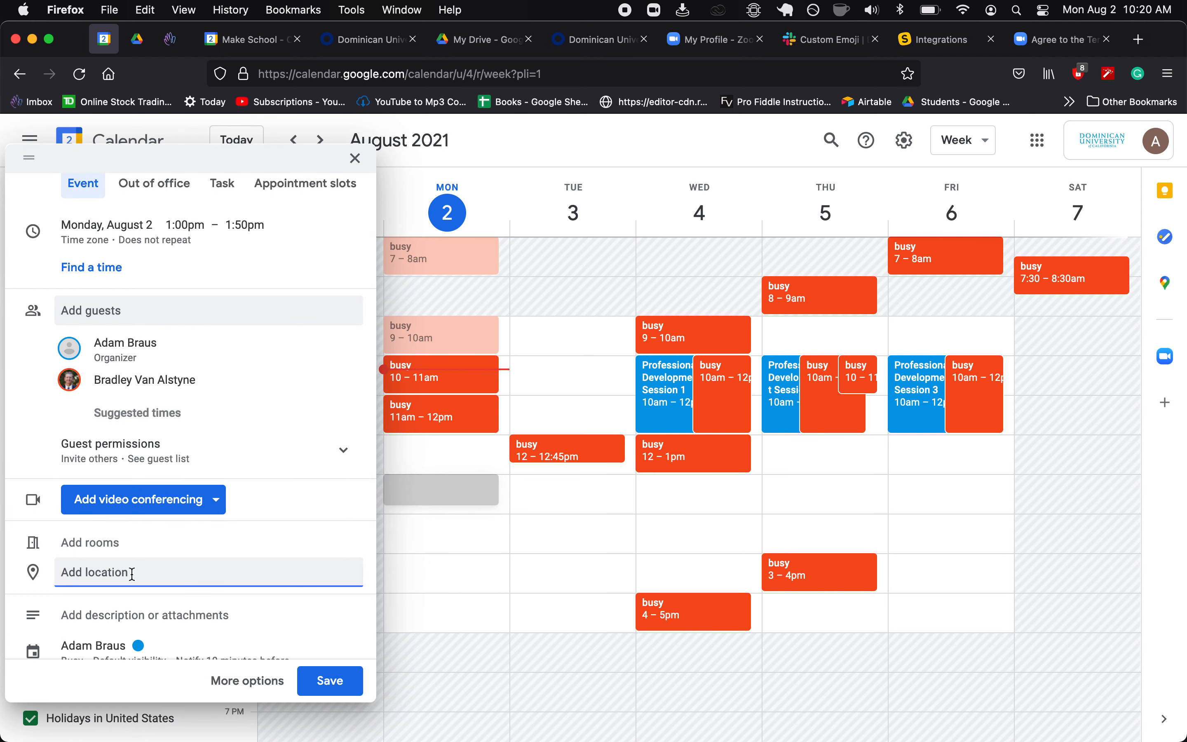
type("Zoom")
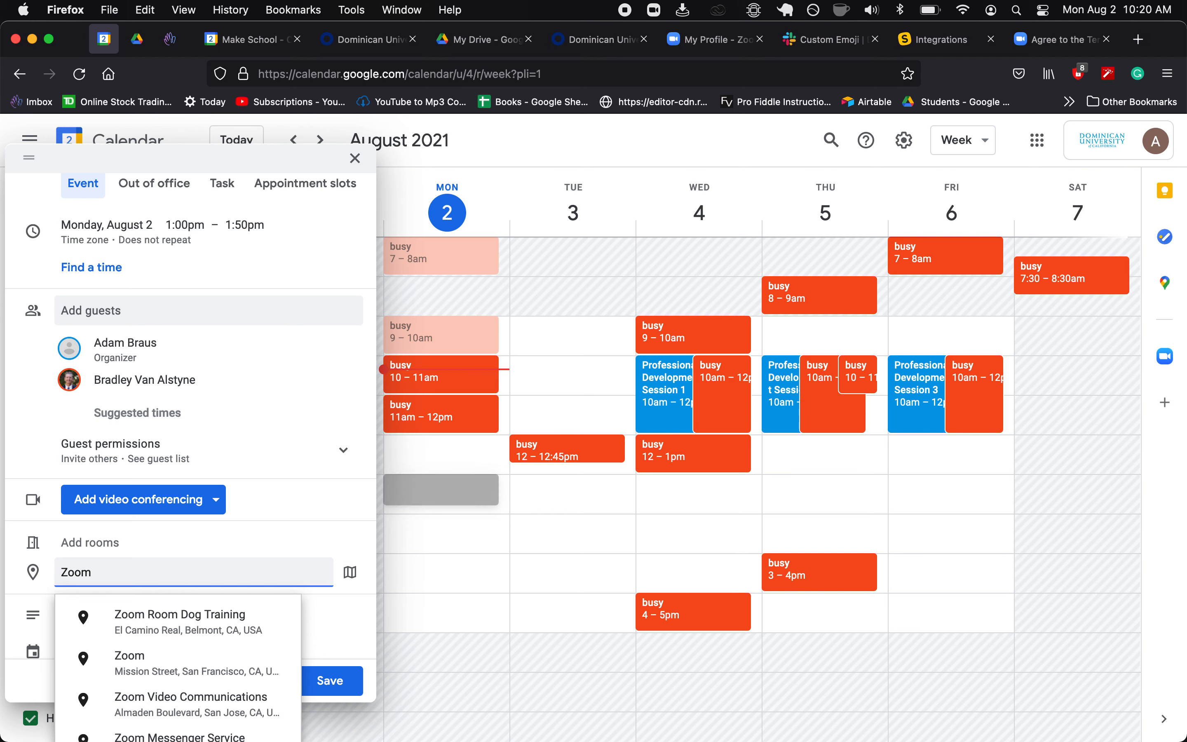
key("BackSpace")
key("BackSpace")
key("BackSpace")
key("BackSpace")
key("BackSpace")
type("Zi")
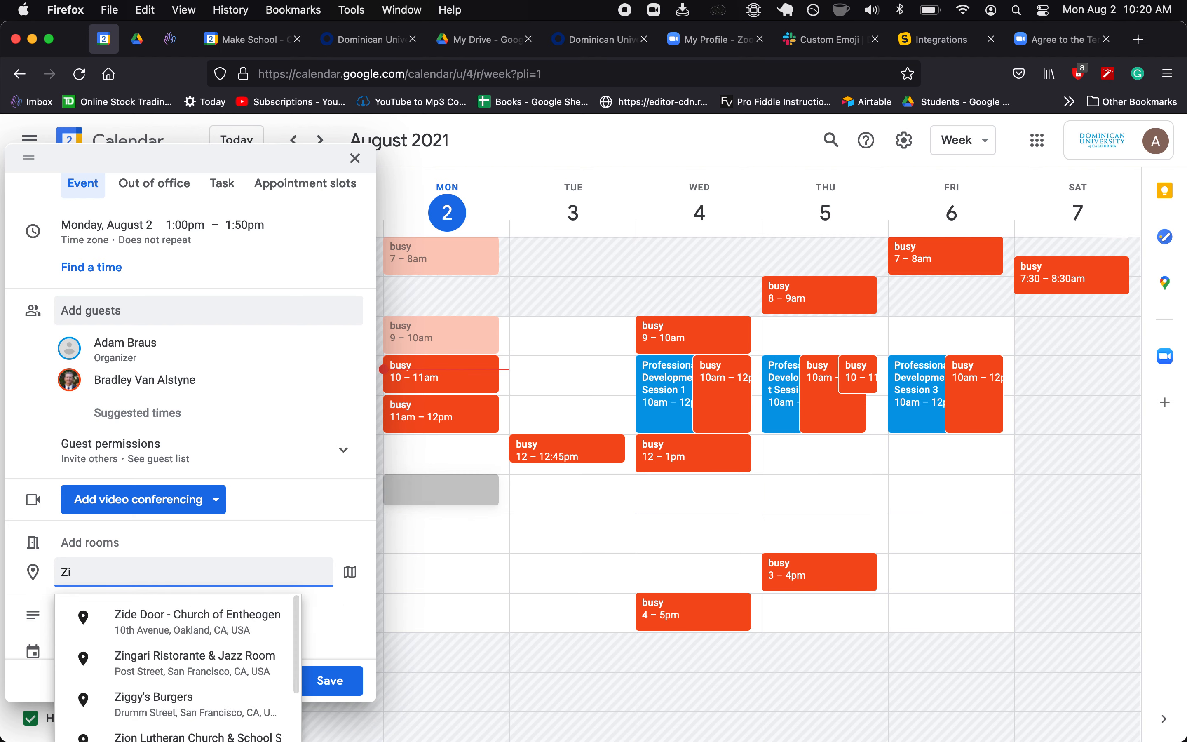
key("BackSpace")
type("oom")
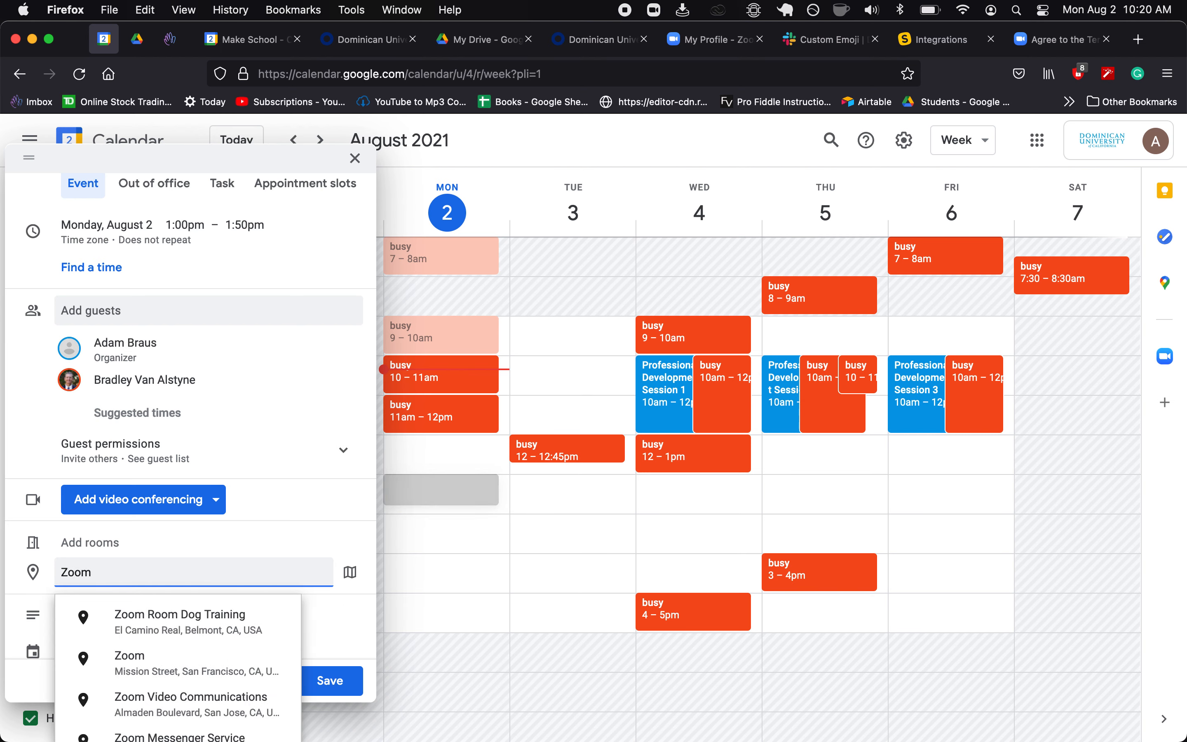
key("BackSpace")
key("BackSpace")
key("BackSpace")
key("BackSpace")
key("BackSpace")
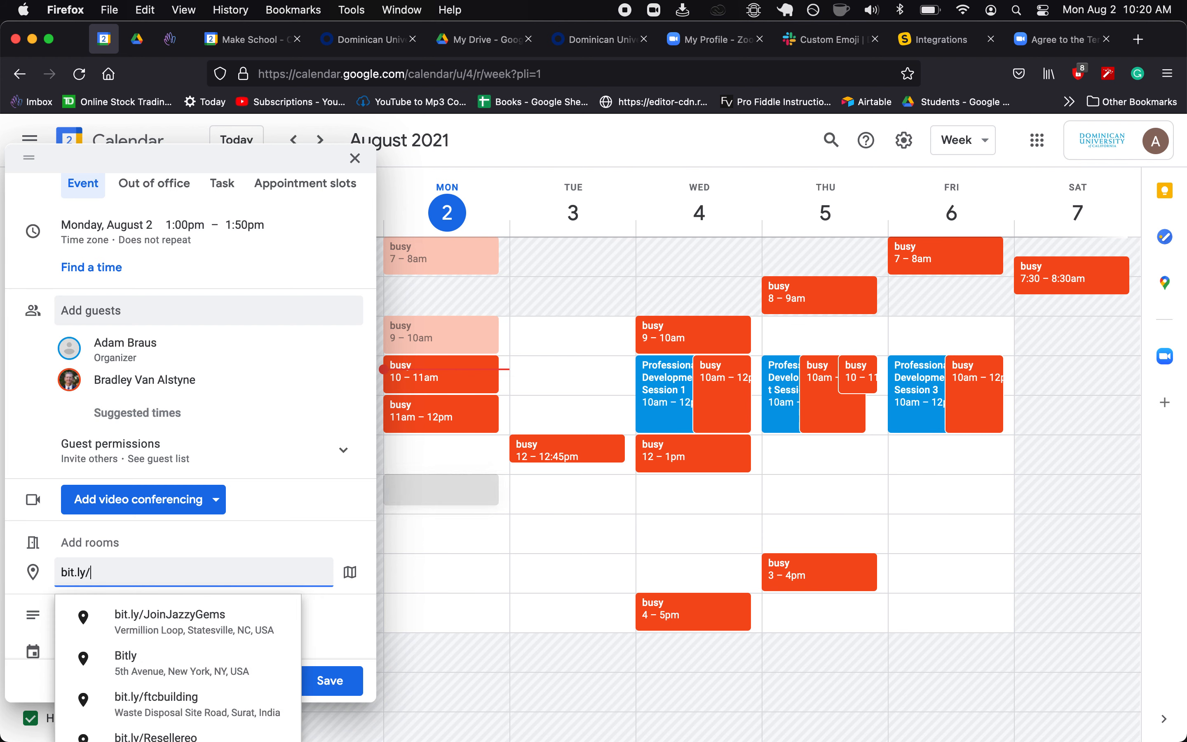
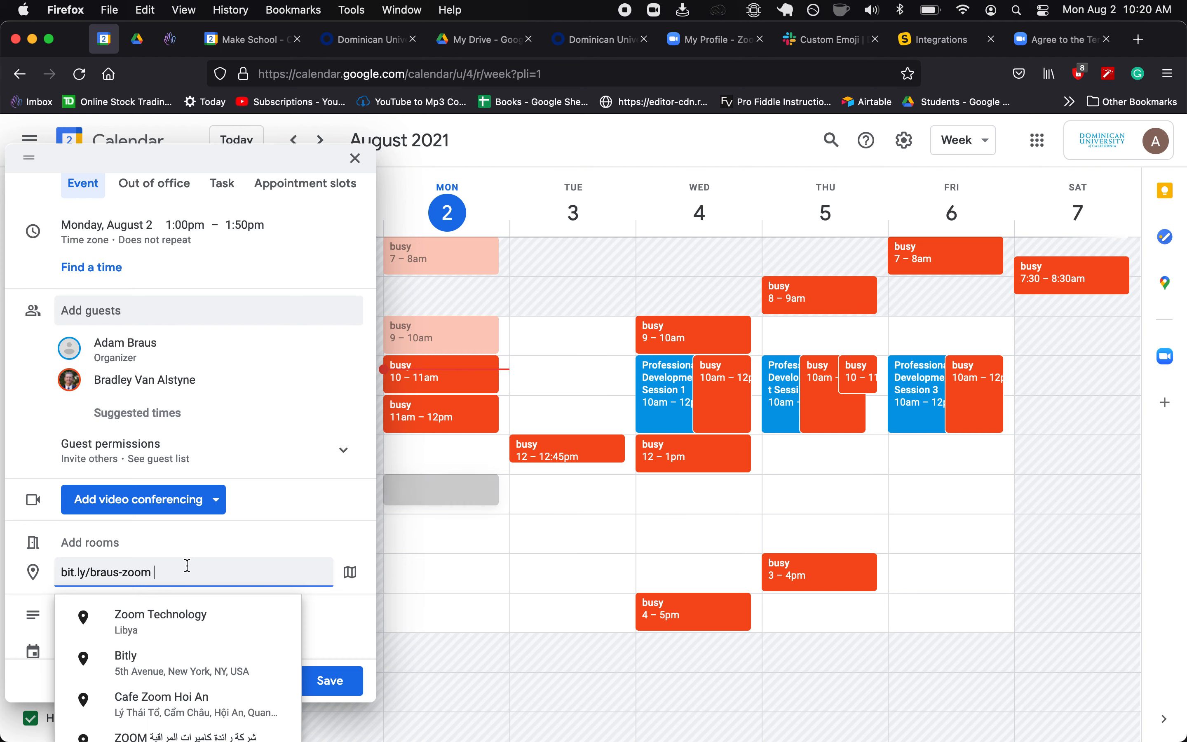
key("super+BackSpace")
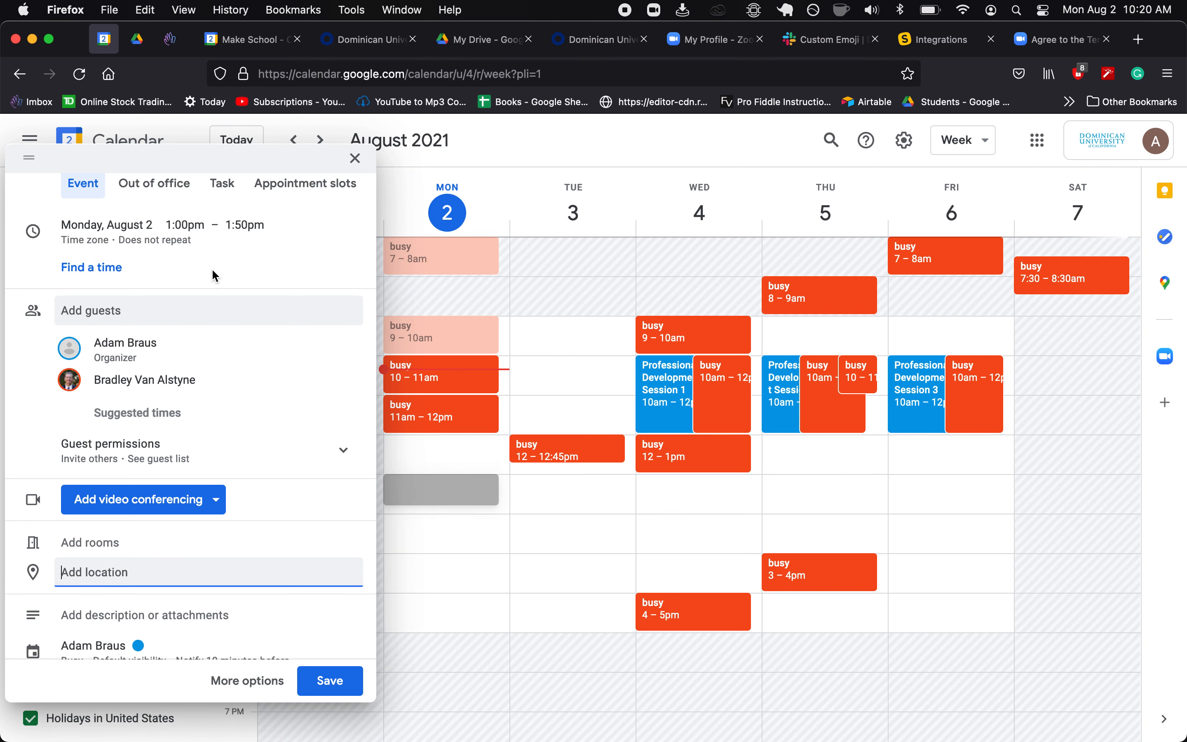
scroll(207, 276, "up", 3)
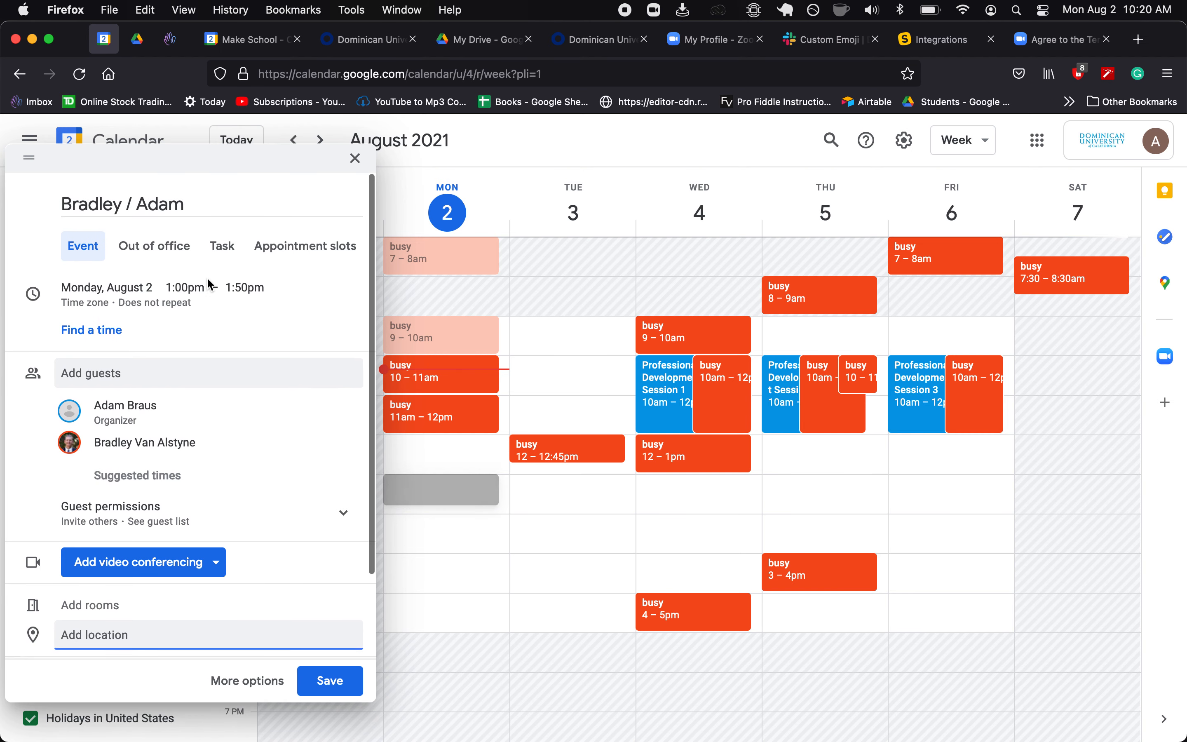
- Discard the draft meeting and cancel a stray Tuesday 10am placeholder event
left_click(356, 165)
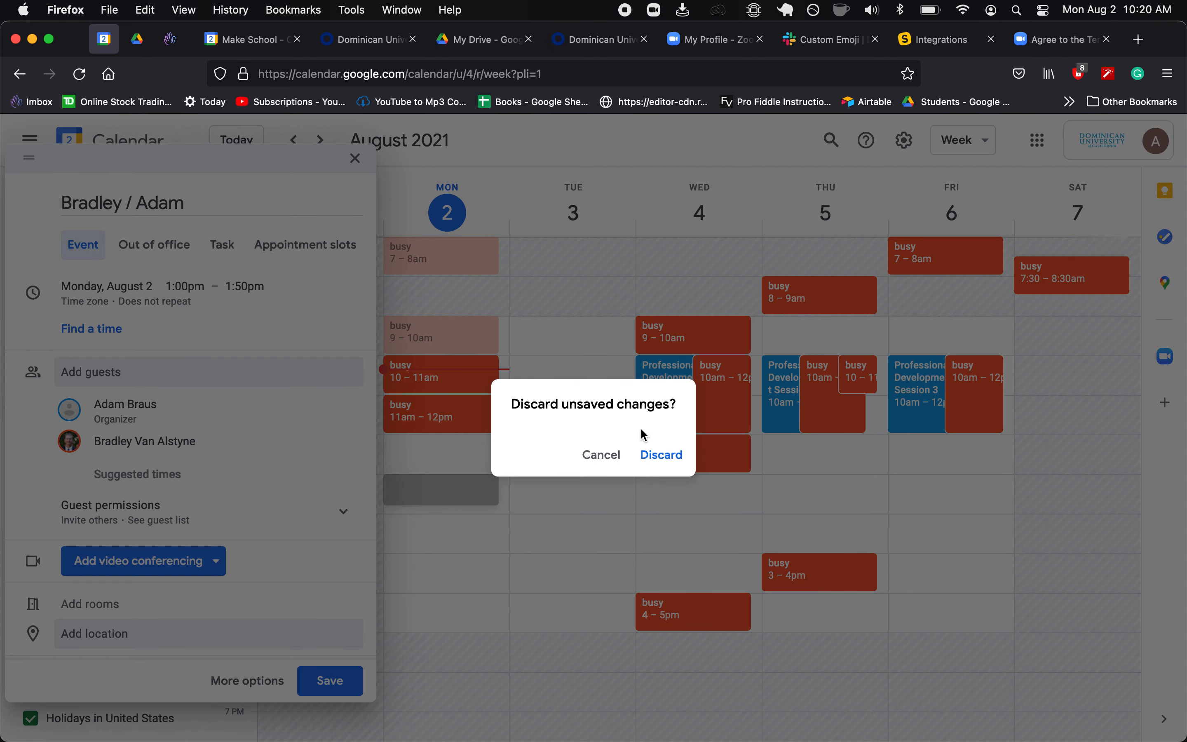
left_click(645, 452)
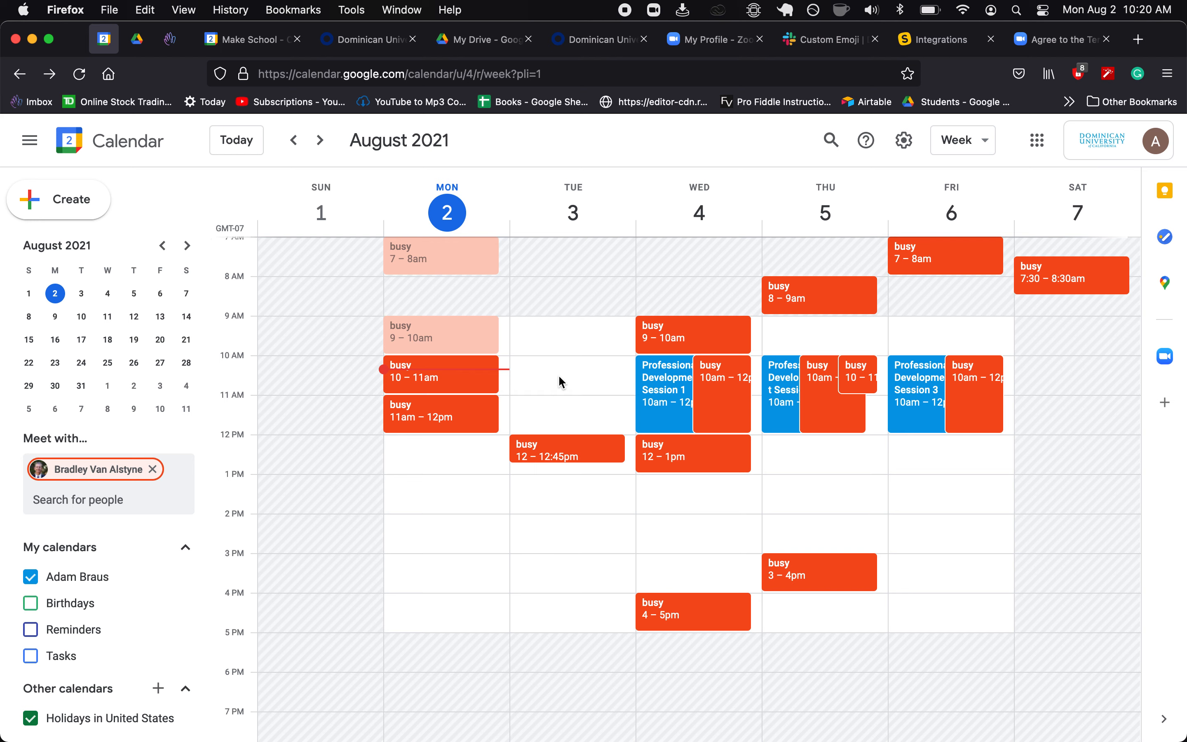
mouse_move(564, 368)
left_mouse_down()
mouse_move(564, 398)
mouse_move(568, 371)
left_mouse_up()
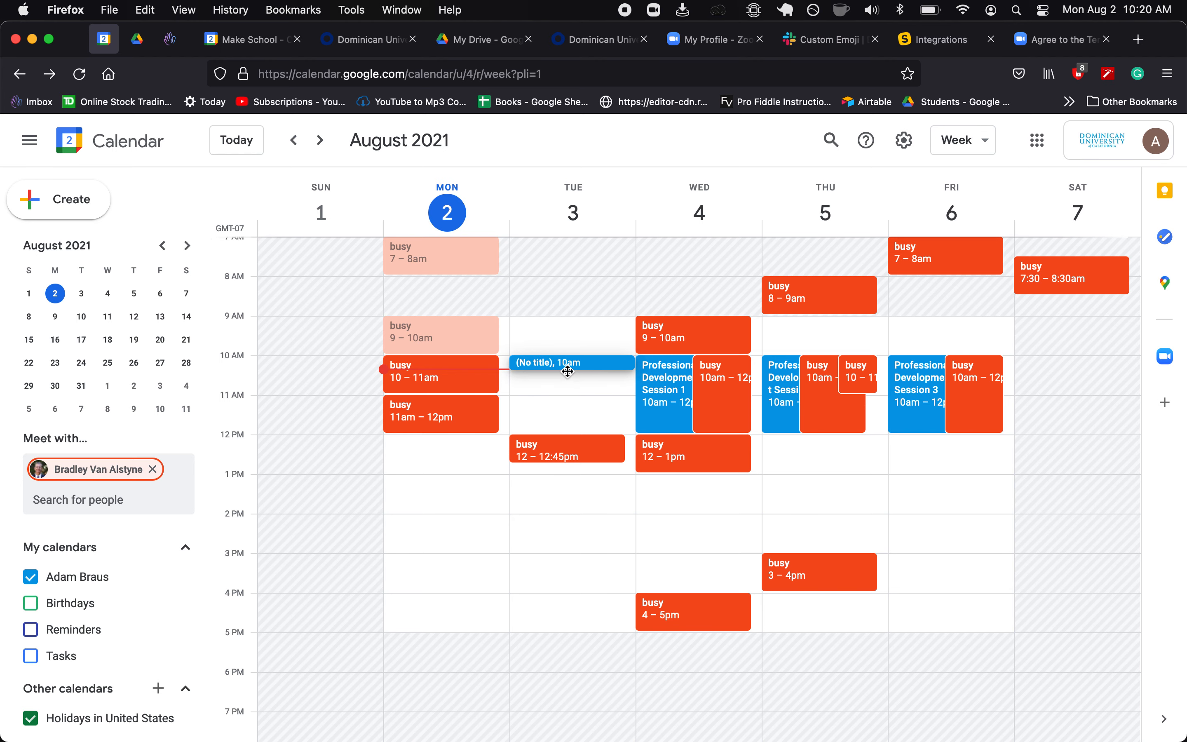
key("Escape")
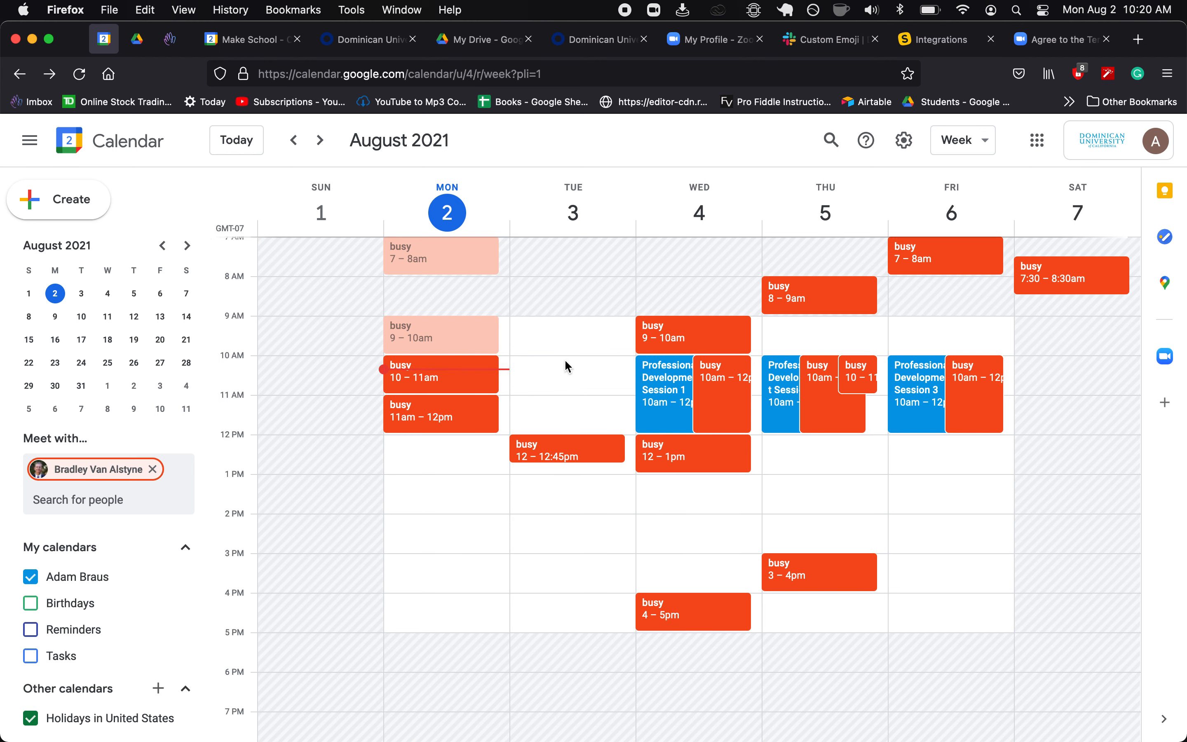
scroll(564, 363, "up", 2)
scroll(564, 363, "down", 2)
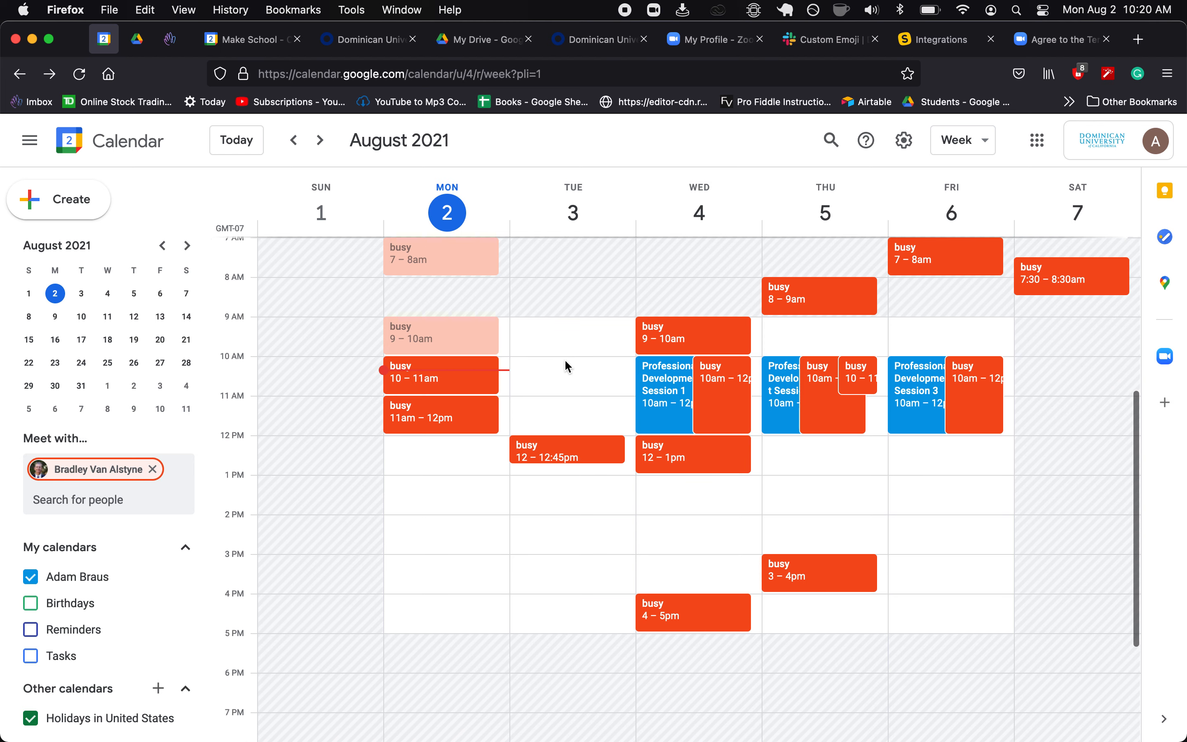